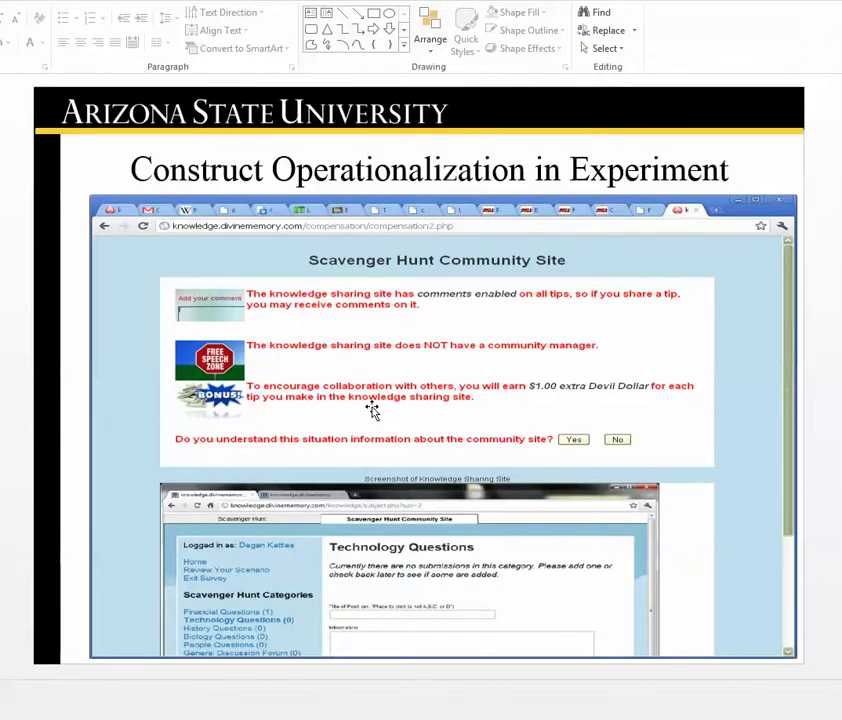
Switch from the PowerPoint lecture slide to the MasterDataSetMay2015.xlsx workbook.
key("alt+Tab")
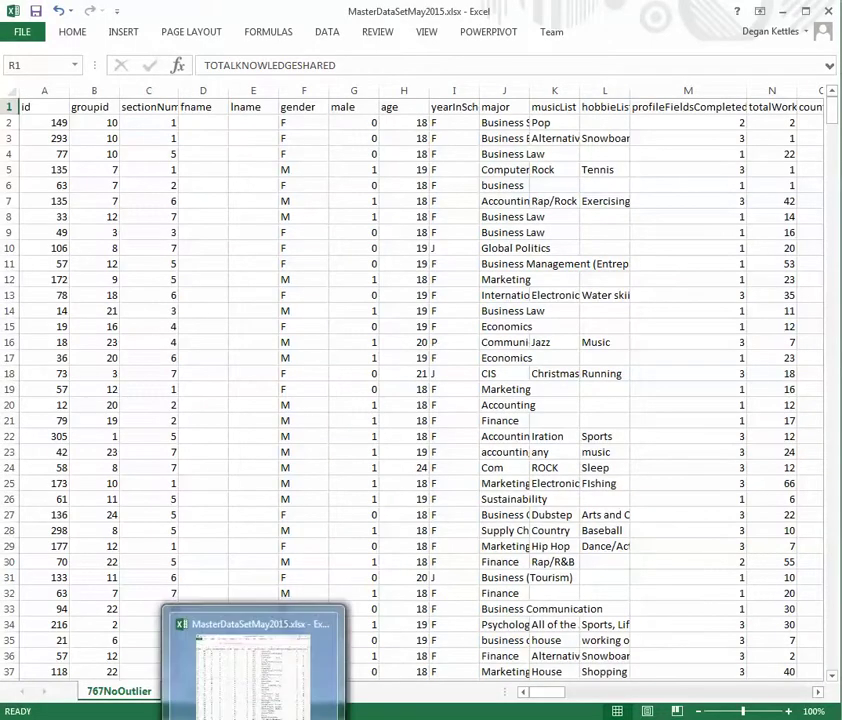
Bring up the Data Mining Task document and scroll down through it.
mouse_move(290, 718)
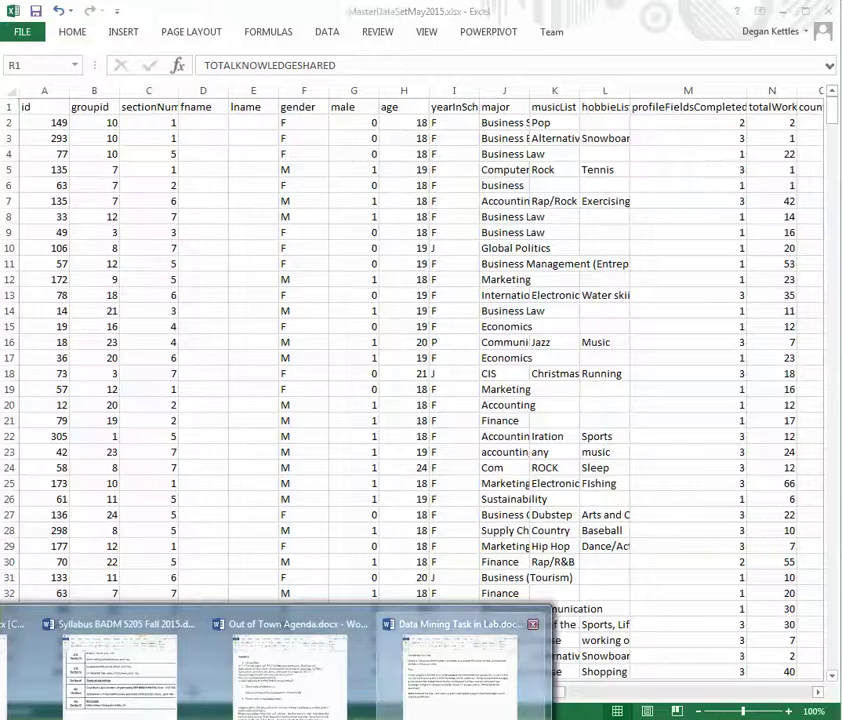
left_click(460, 665)
scroll(380, 583, "down", 4)
scroll(380, 583, "down", 4)
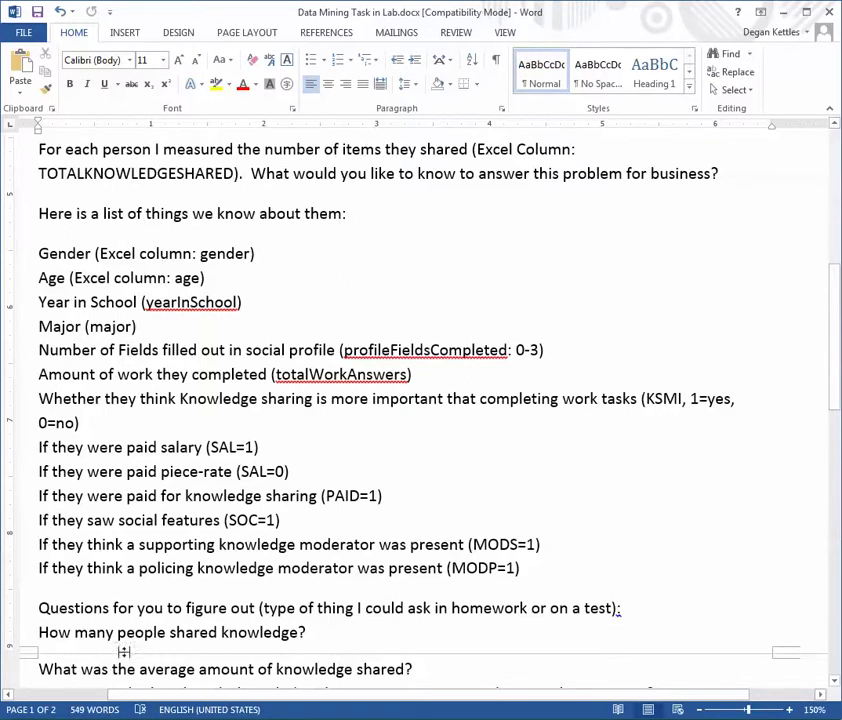
Back in Excel, scroll to column R and select the first TOTALKNOWLEDGESHARED value, 26.
key("alt+Tab")
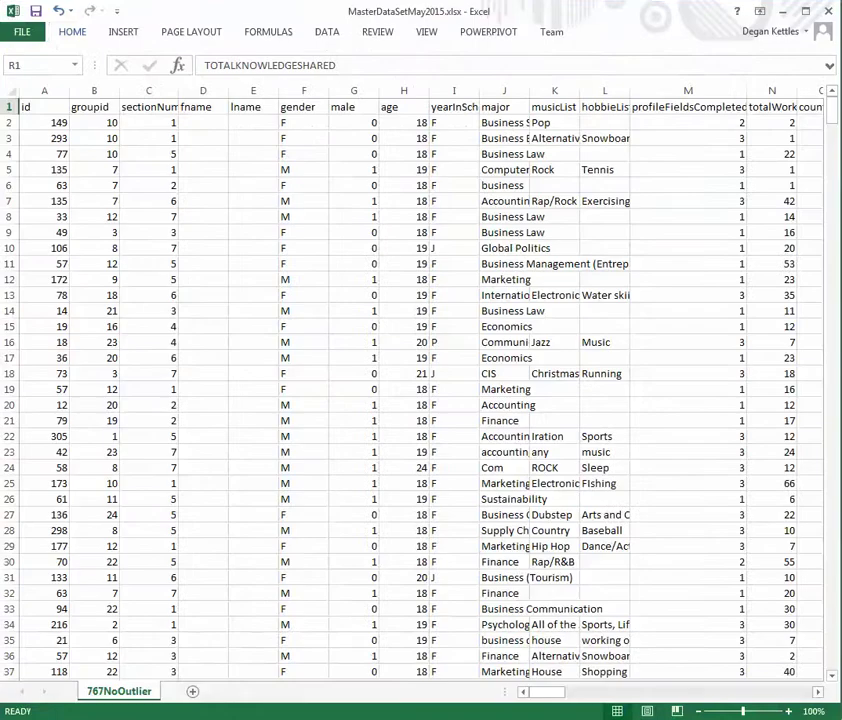
left_click_drag(545, 699, 562, 700)
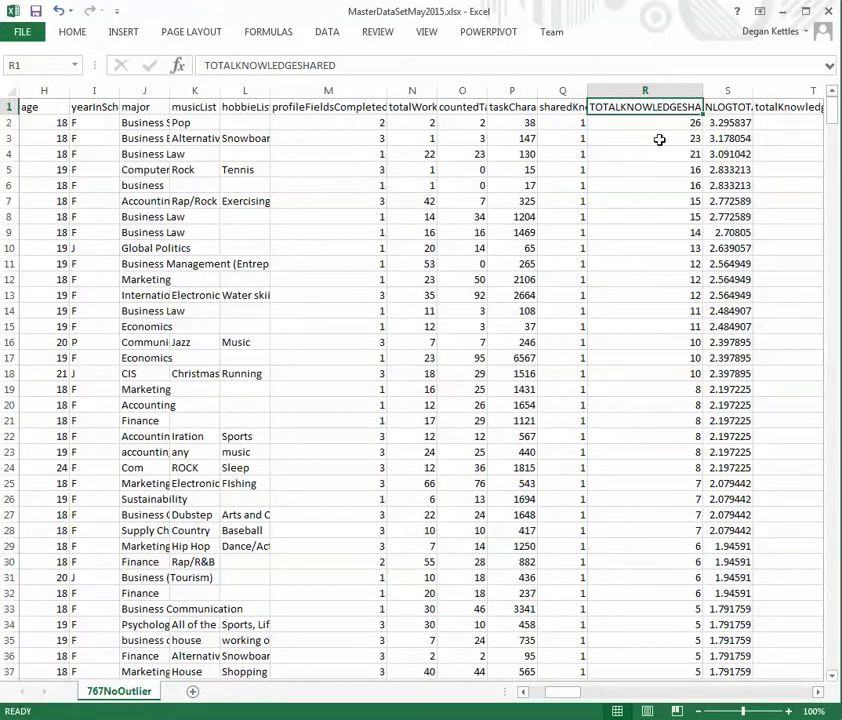
left_click(668, 127)
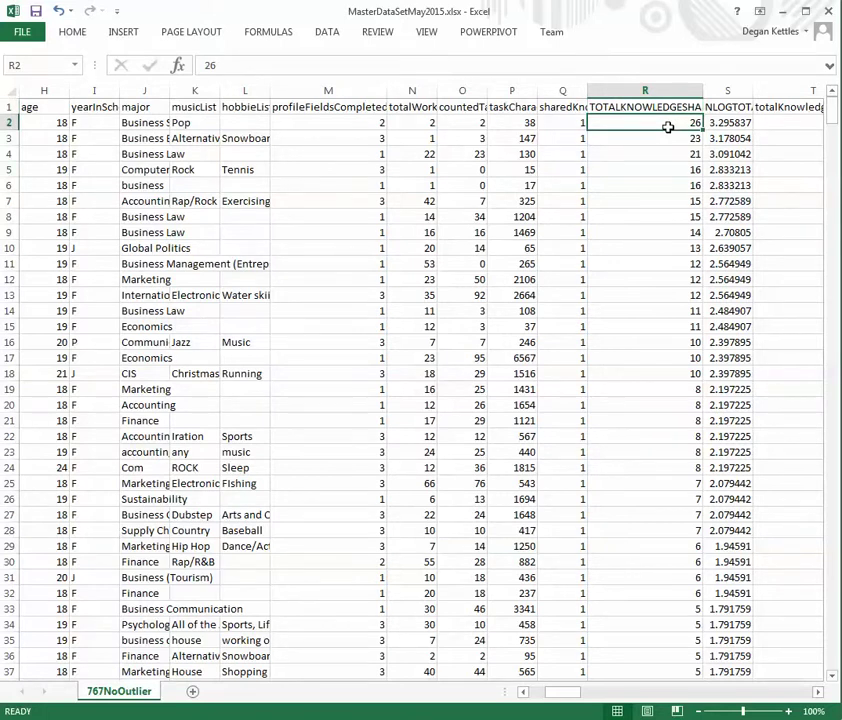
left_click_drag(833, 117, 810, 92)
Bring the Data Mining Task in Lab document forward from Word's taskbar preview.
mouse_move(257, 718)
mouse_move(420, 716)
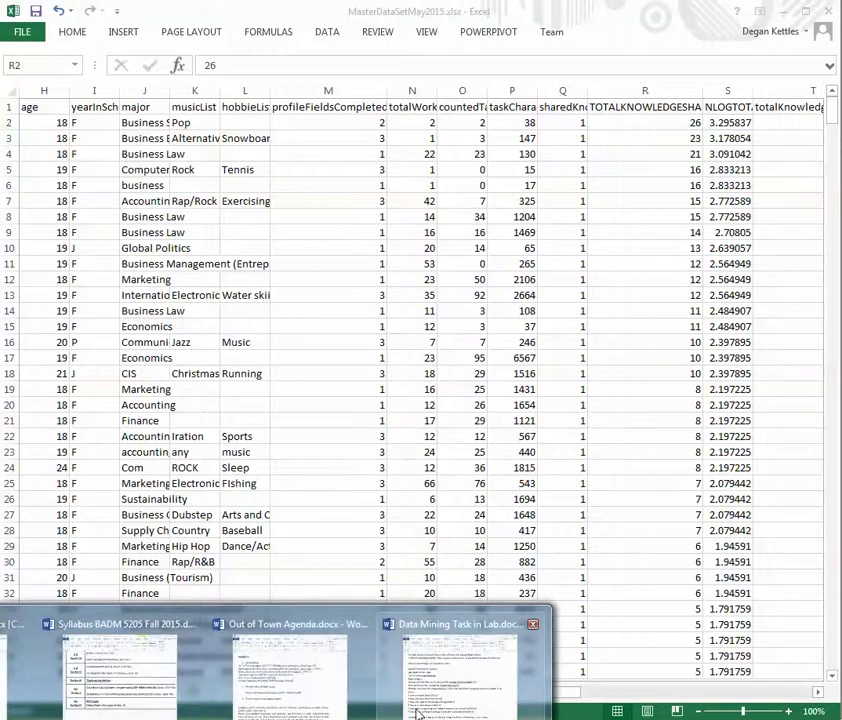
left_click(420, 680)
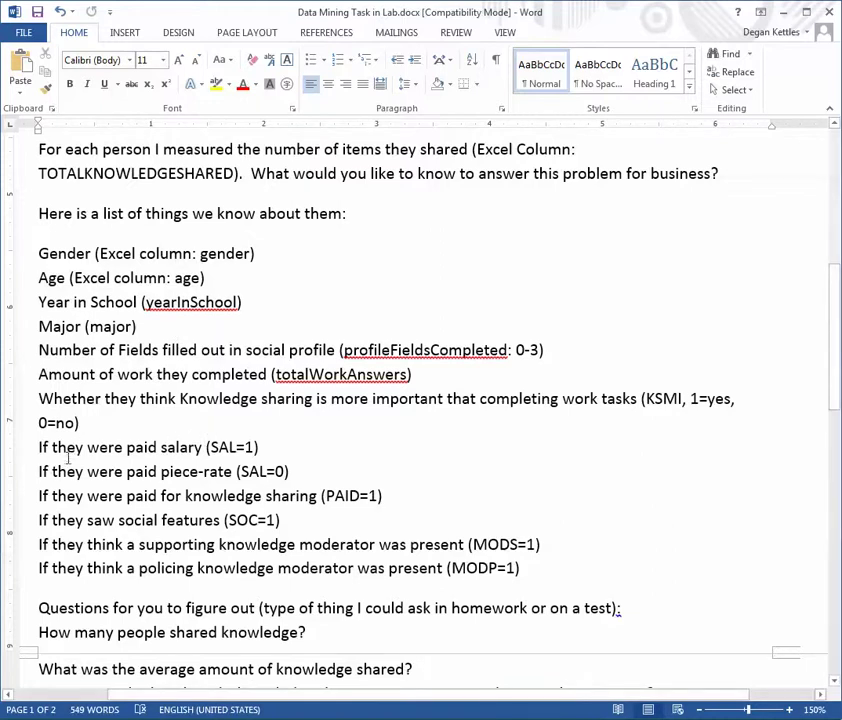
double_click(177, 447)
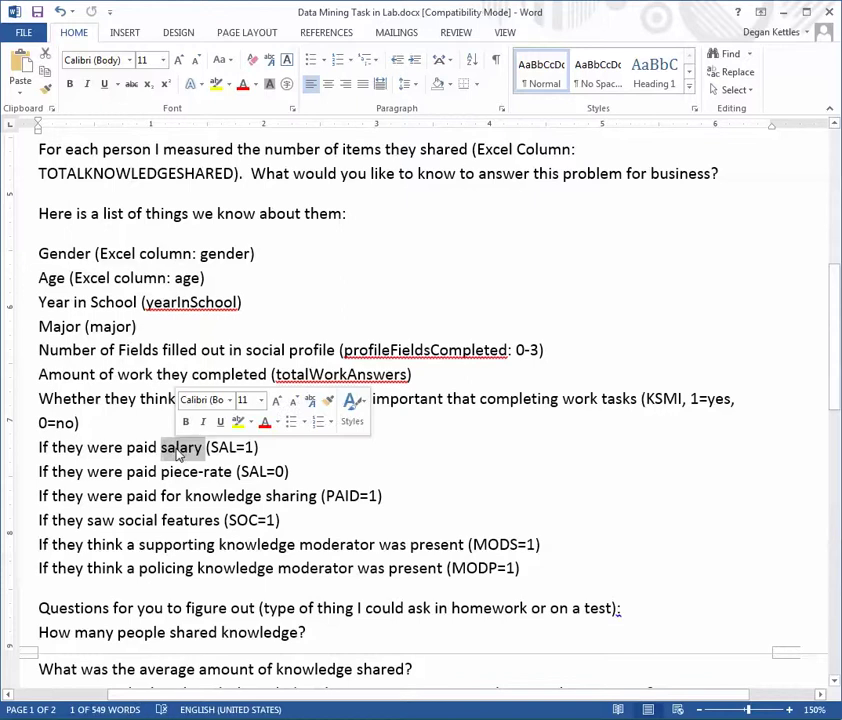
left_click_drag(161, 471, 222, 474)
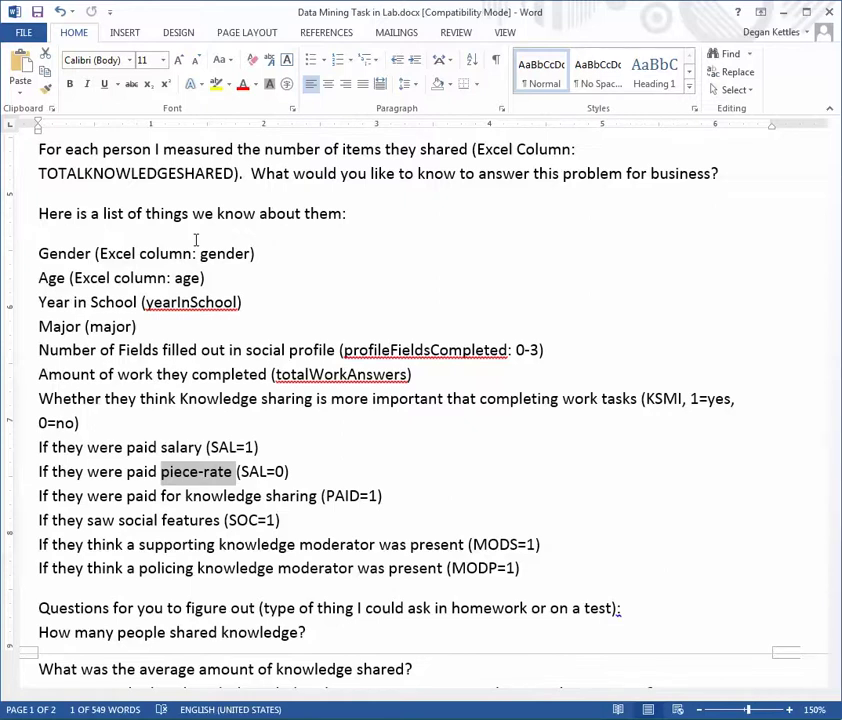
double_click(186, 448)
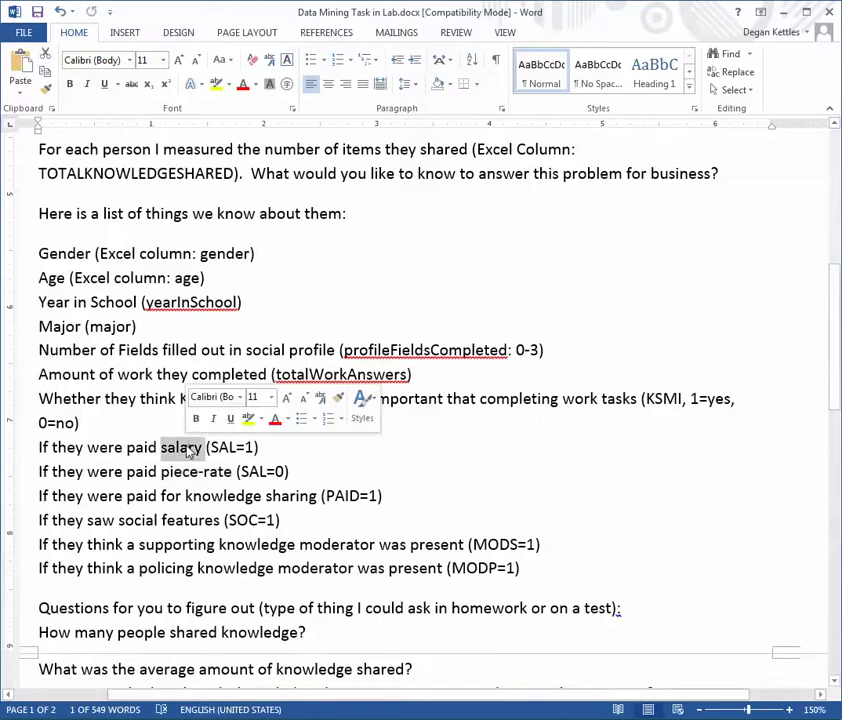
double_click(194, 472)
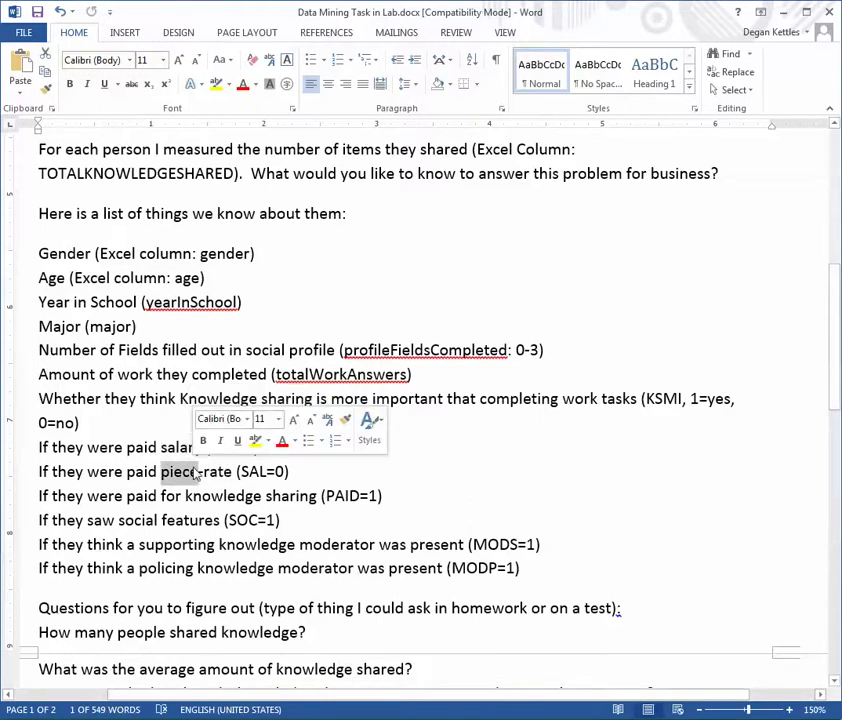
double_click(186, 496)
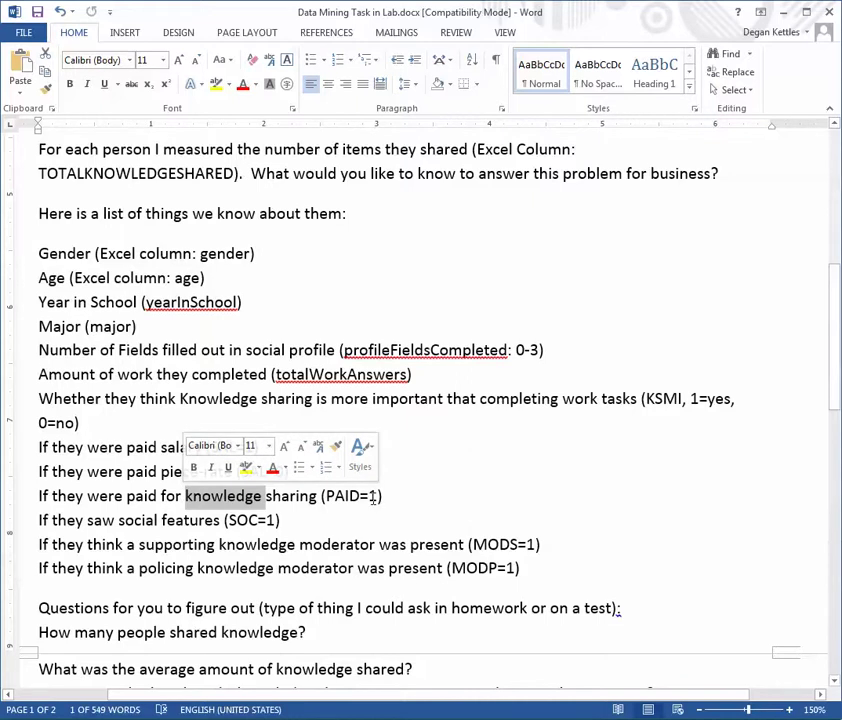
double_click(243, 520)
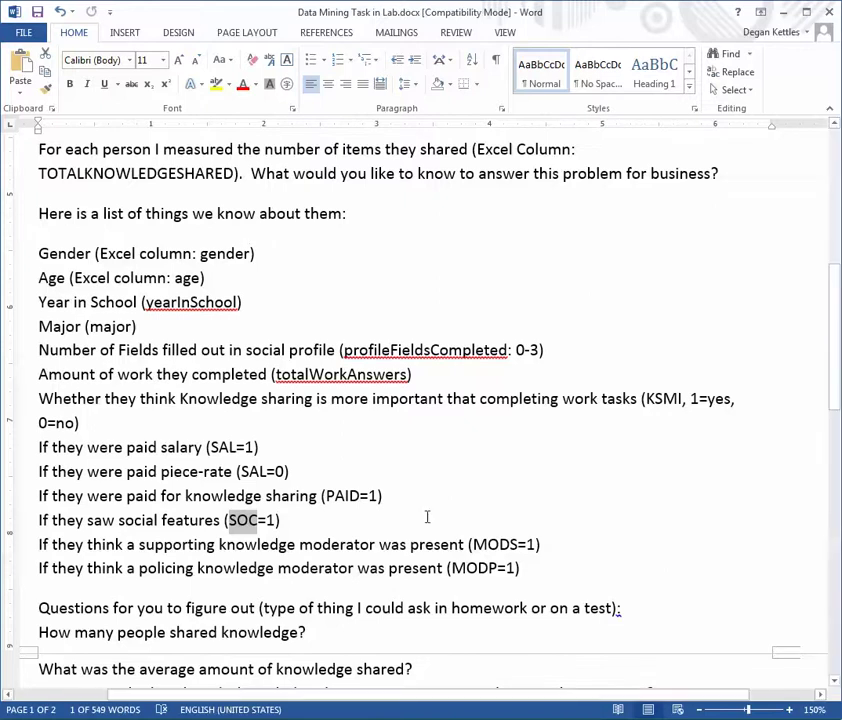
Highlight 'moderator' and the S, P and 1 in the MODS and MODP codes.
double_click(328, 547)
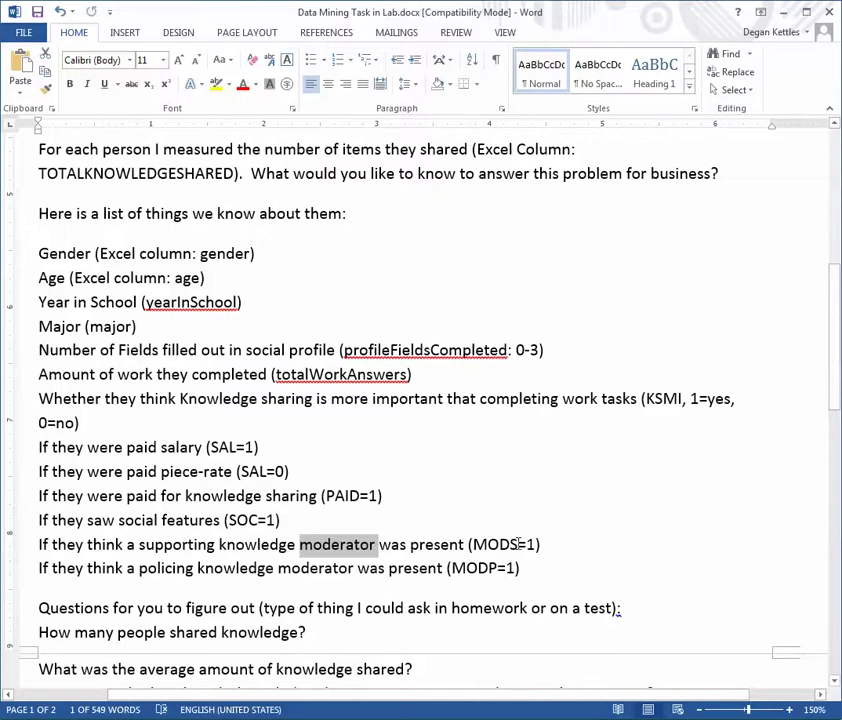
left_click_drag(509, 545, 516, 545)
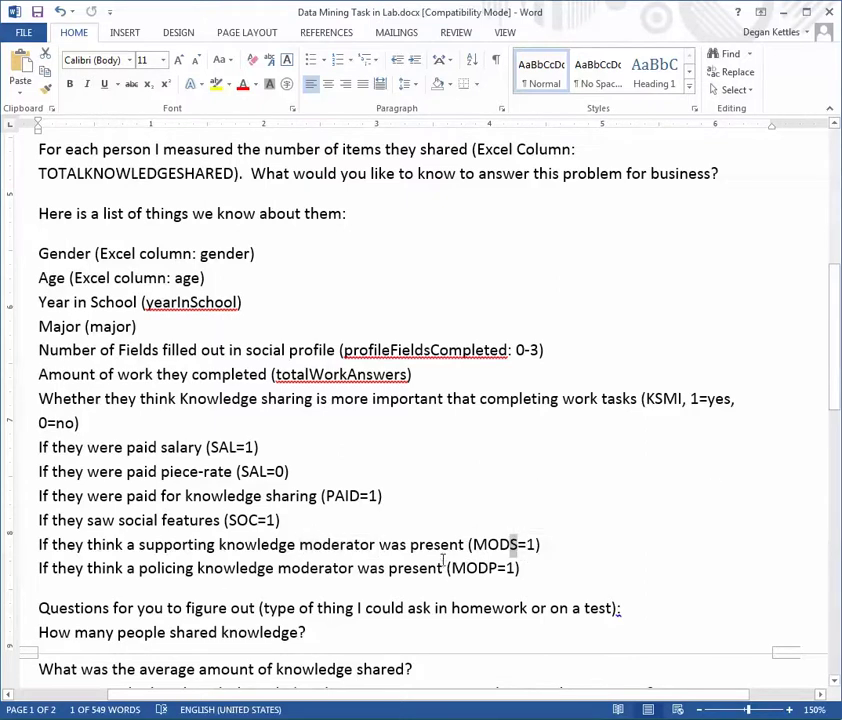
left_click_drag(486, 568, 495, 568)
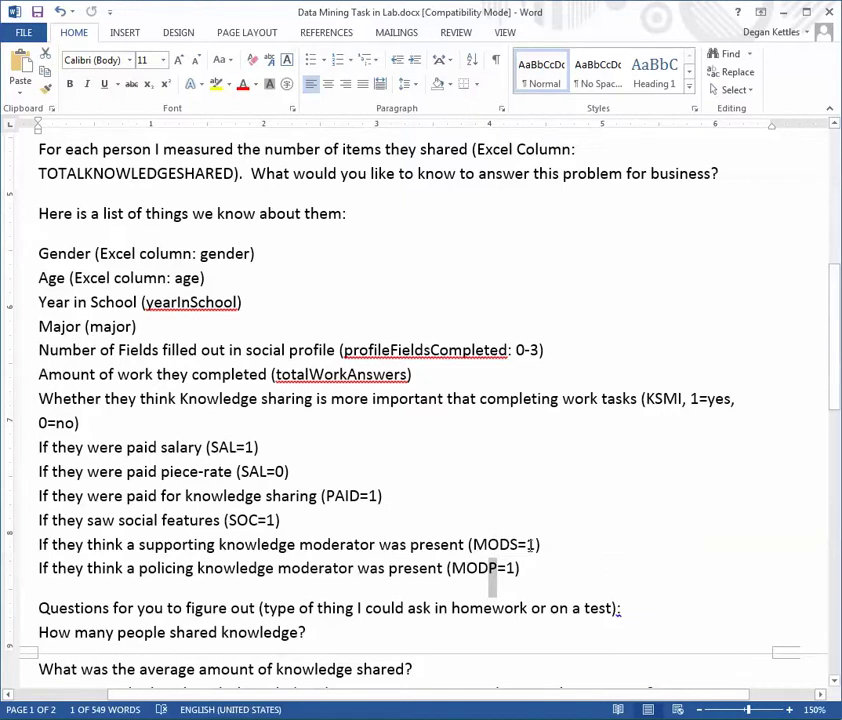
left_click_drag(526, 545, 536, 545)
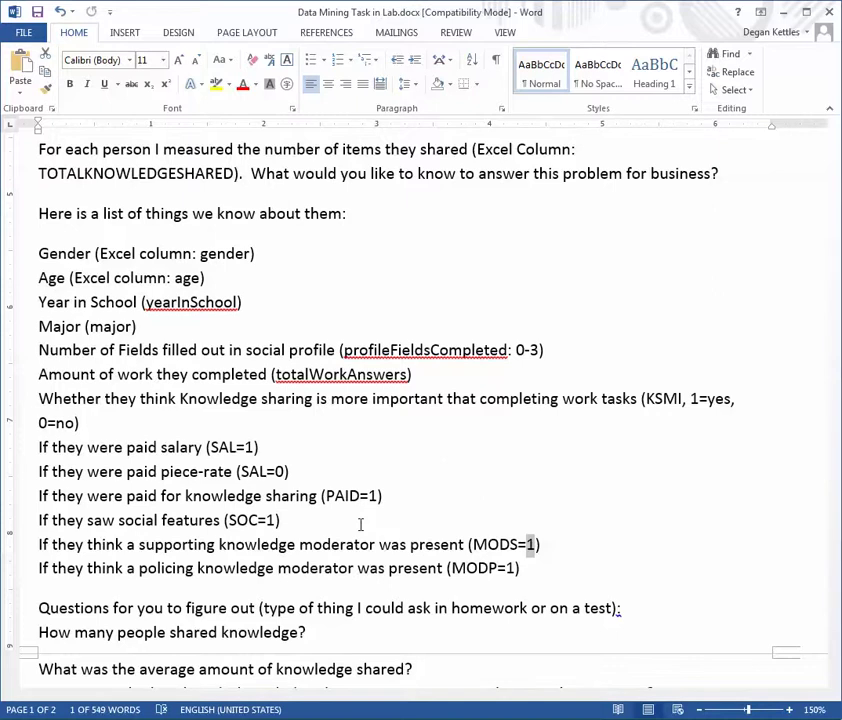
Review the question list, then return to the MasterDataSetMay2015 workbook.
left_click(357, 645)
scroll(353, 655, "down", 3)
scroll(340, 594, "down", 1)
scroll(340, 594, "up", 1)
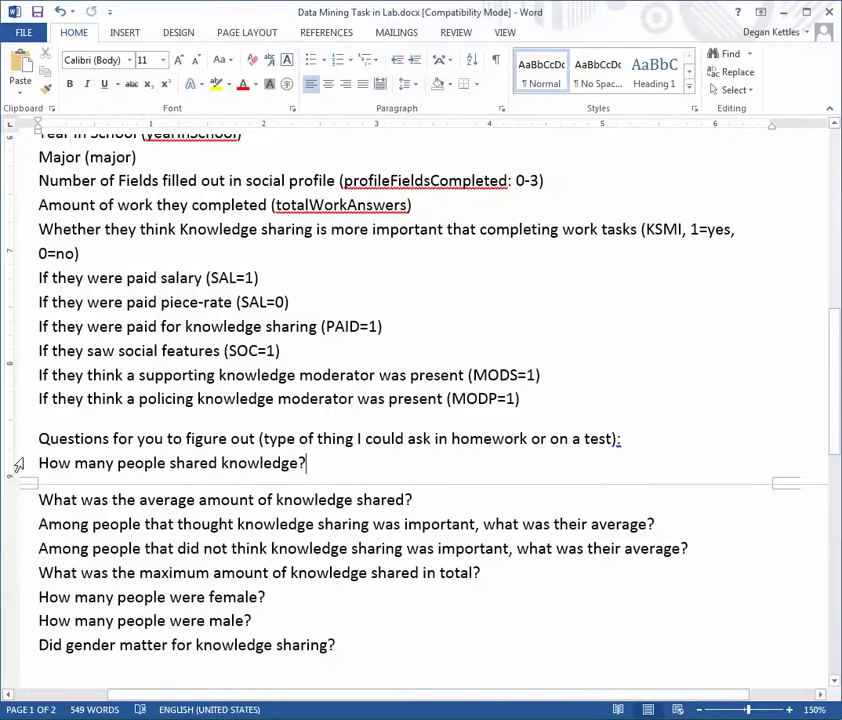
left_click(306, 463)
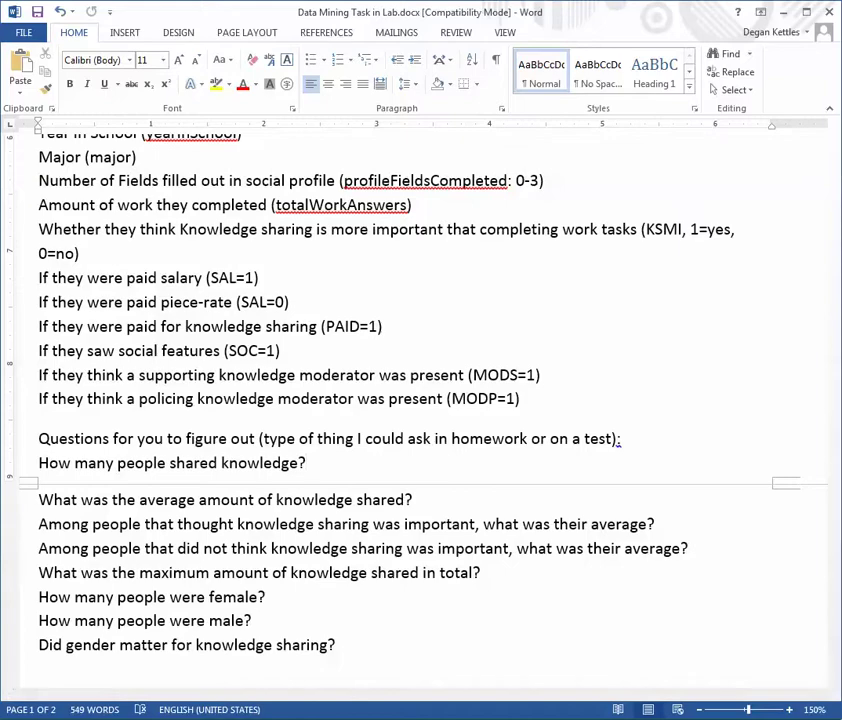
left_click(230, 719)
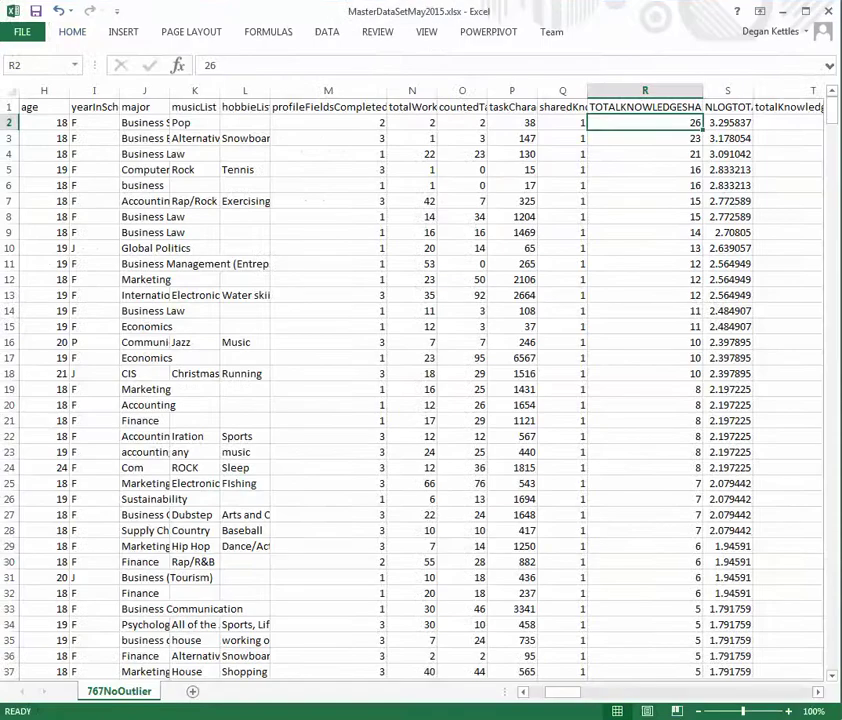
Select all the 767NoOutlier data and insert a PivotTable on a new worksheet.
left_click(125, 33)
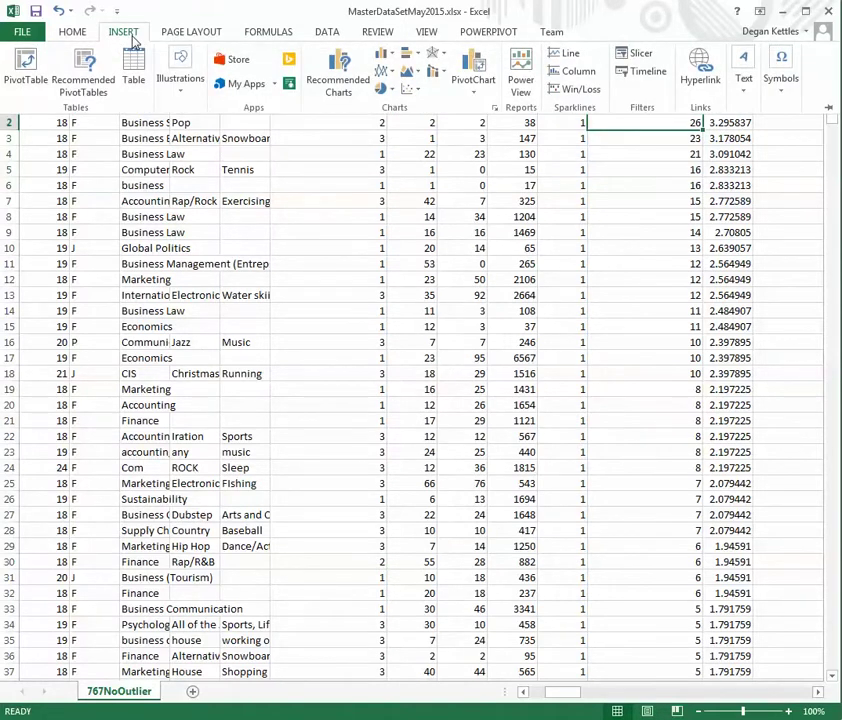
left_click(212, 15)
key("ctrl+a")
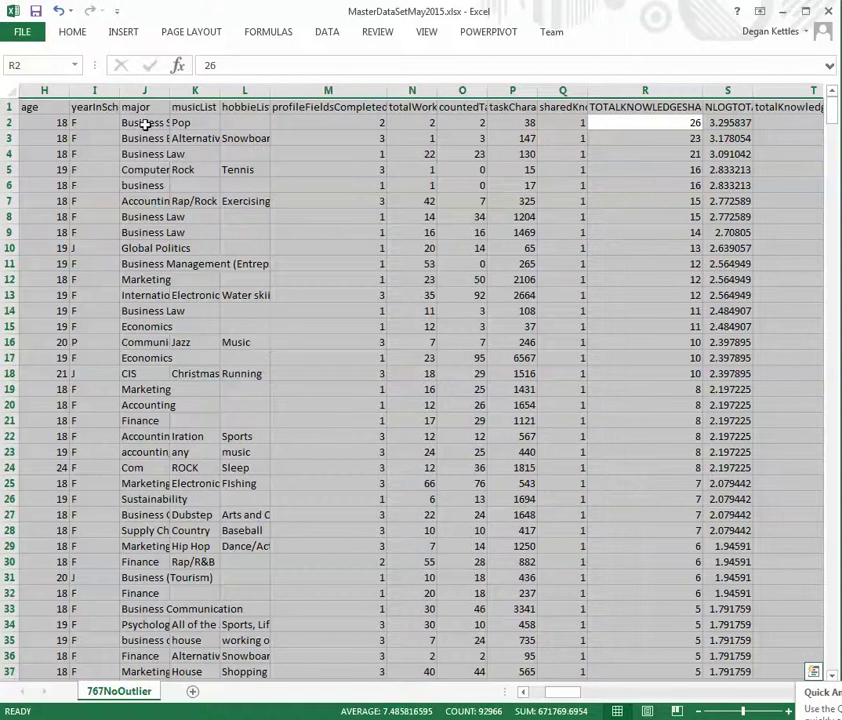
left_click(123, 32)
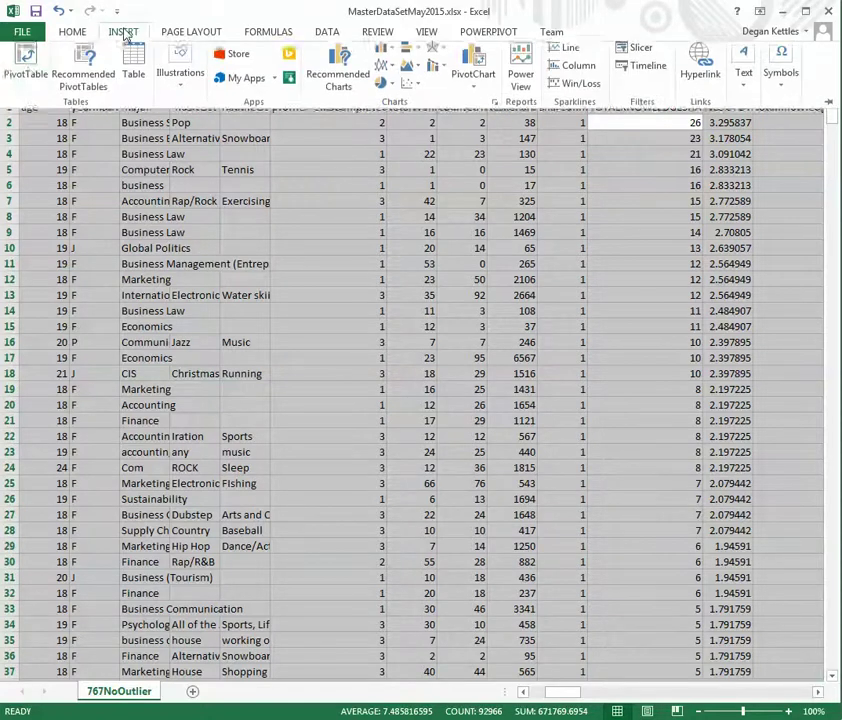
left_click(25, 72)
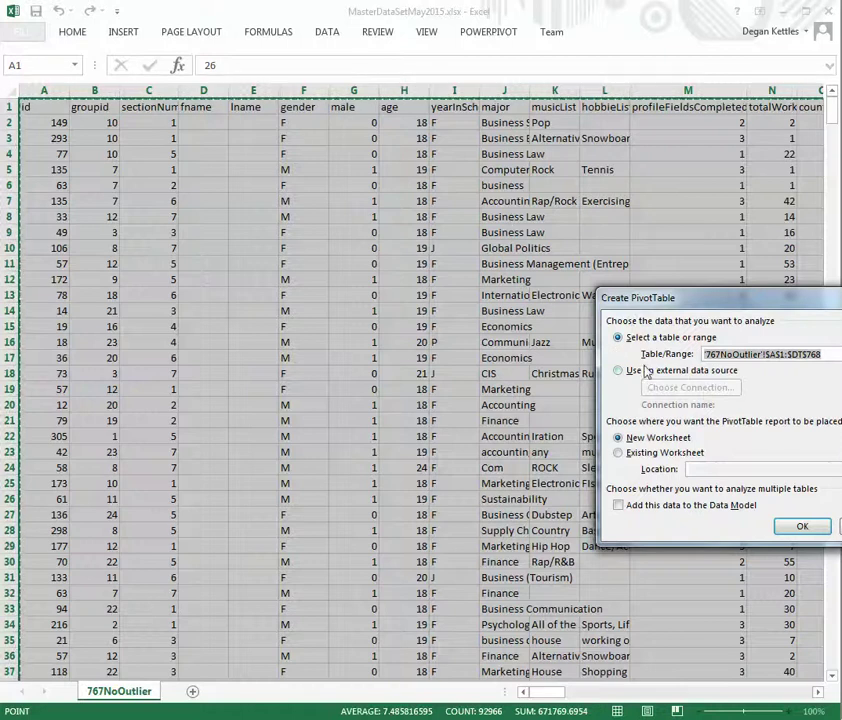
left_click(619, 437)
left_click_drag(735, 297, 563, 284)
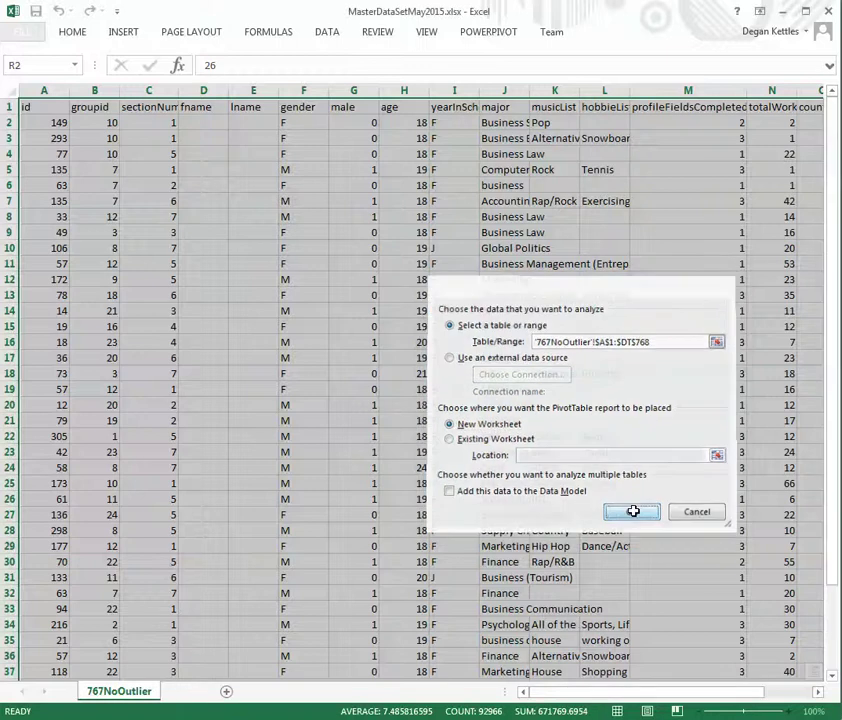
left_click(633, 514)
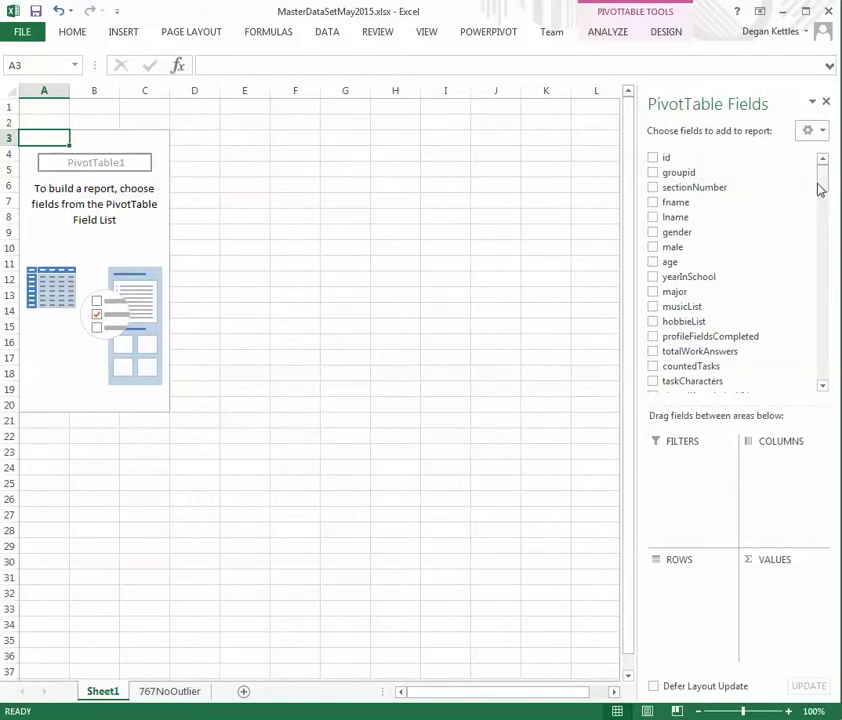
scroll(821, 184, "down", 2)
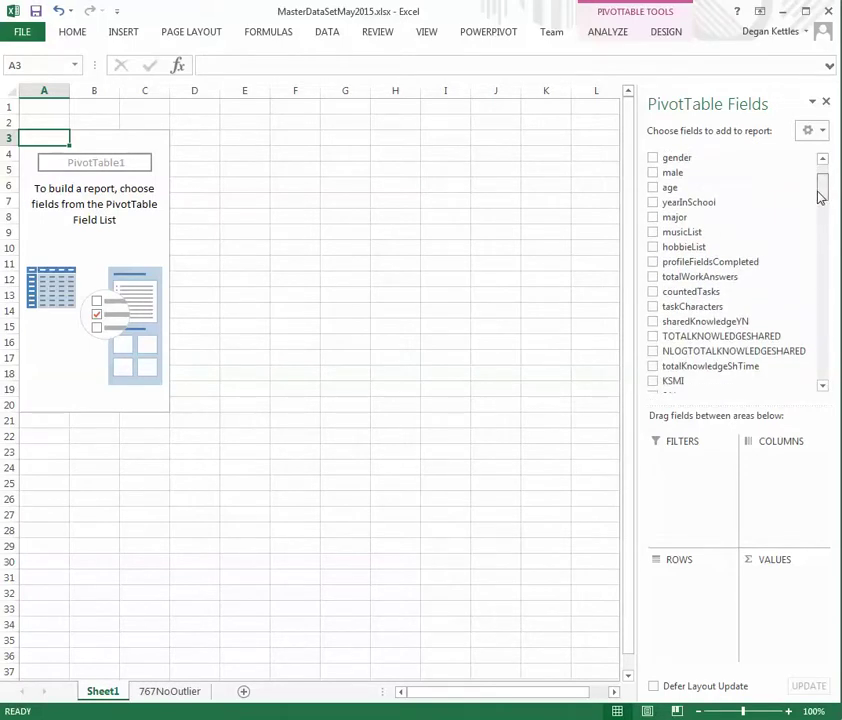
scroll(821, 194, "down", 2)
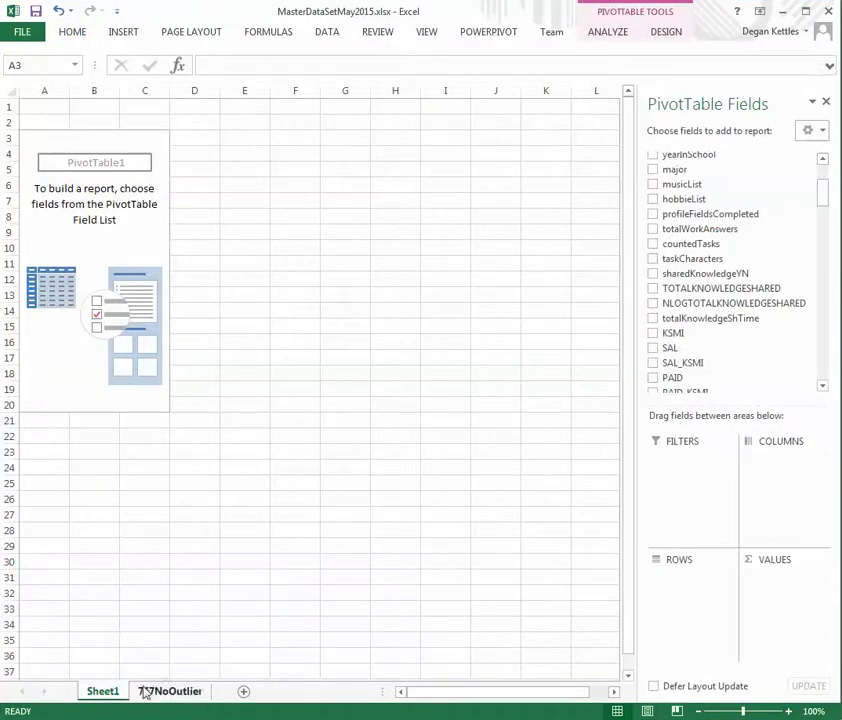
On the 767NoOutlier sheet, check that sharedKnowledgeYN in Q2 uses =IF(R2,1,0).
left_click(158, 691)
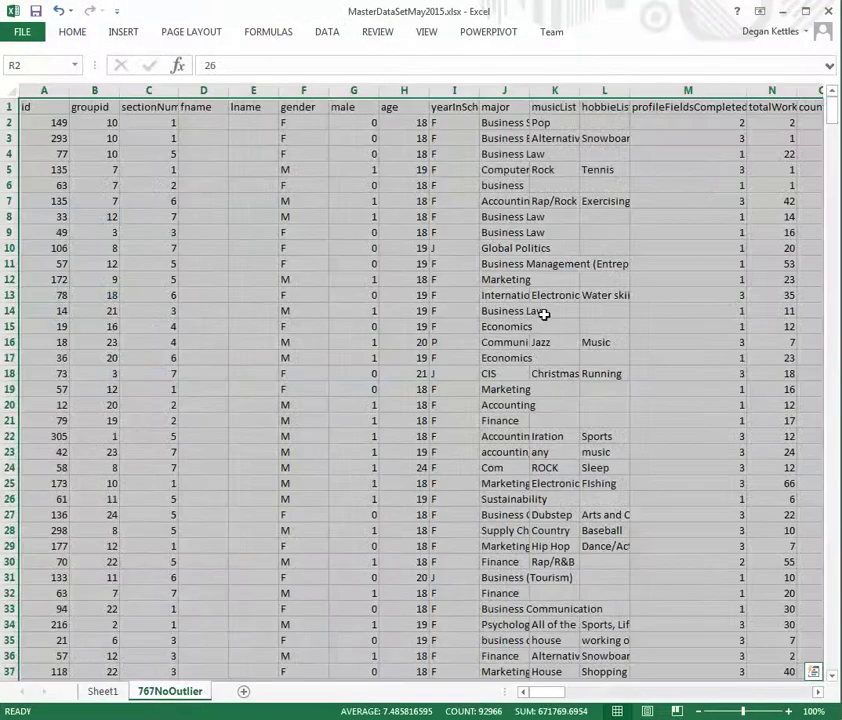
left_click_drag(538, 692, 568, 693)
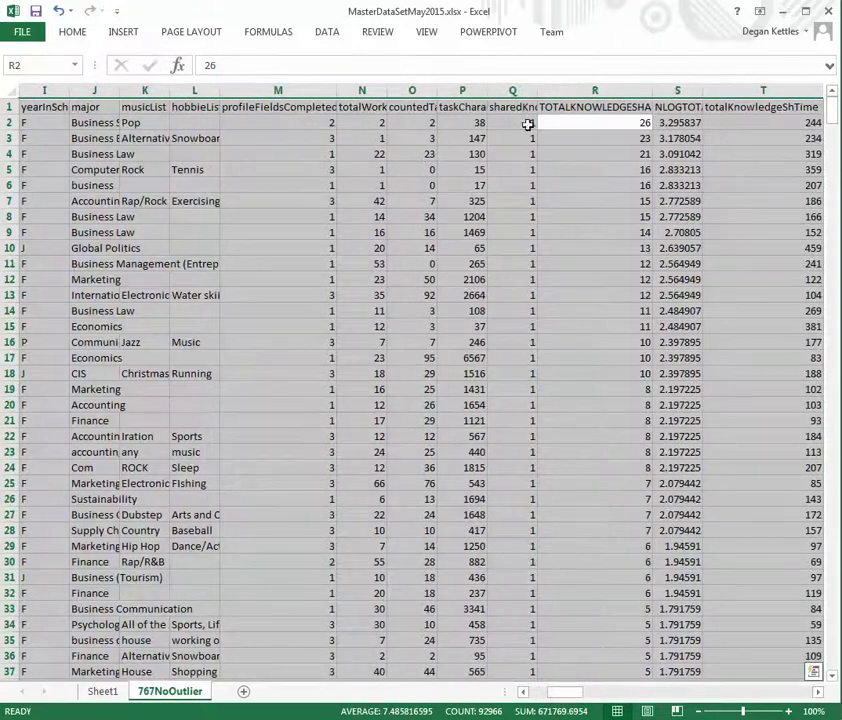
left_click(515, 122)
left_click_drag(832, 113, 779, 107)
left_click_drag(832, 116, 832, 275)
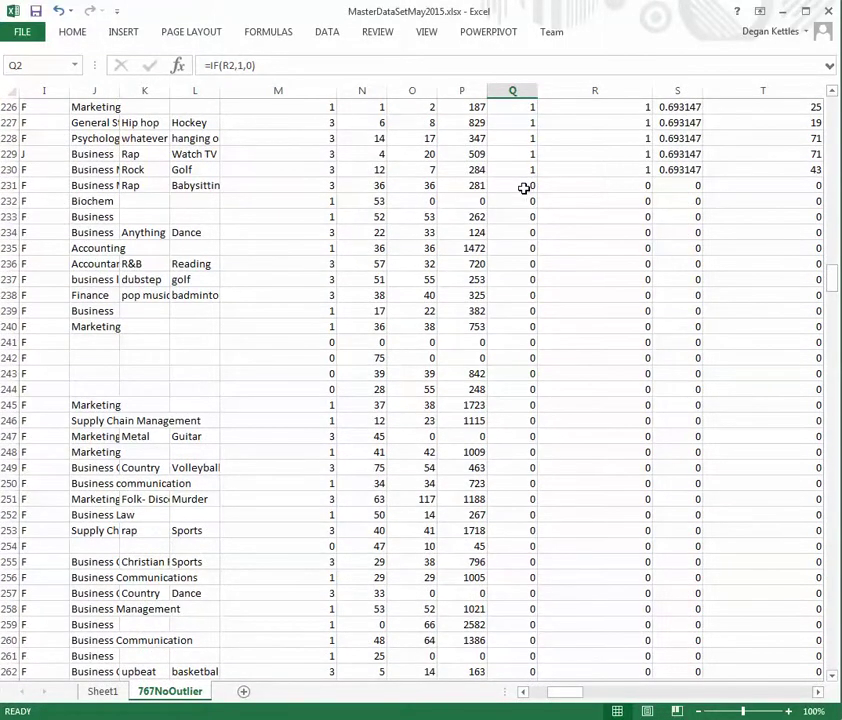
left_click_drag(832, 284, 835, 97)
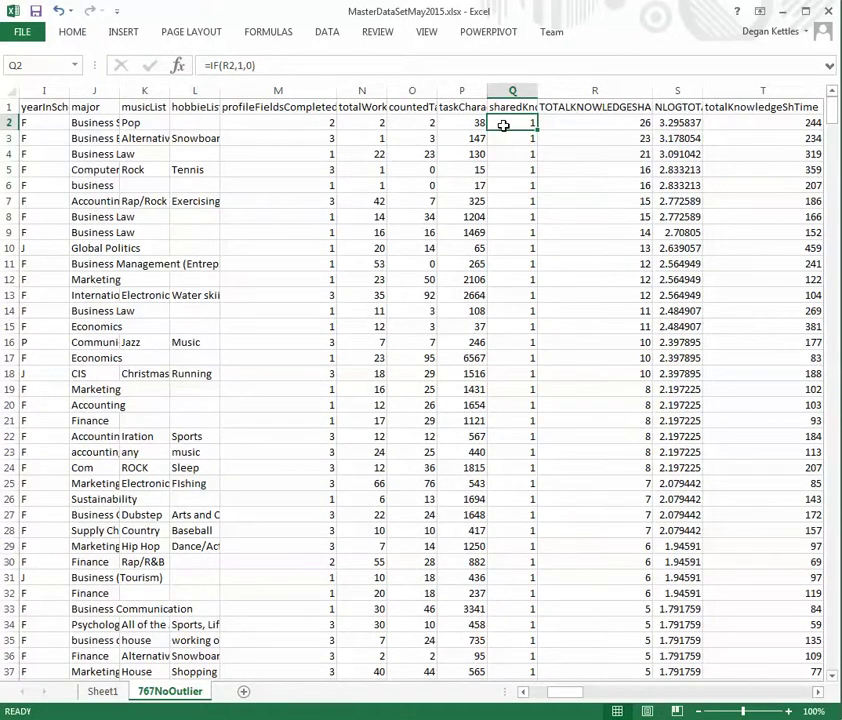
On Sheet1, add sharedKnowledgeYN to VALUES for a sum of 229, and widen the Fields pane.
left_click(103, 694)
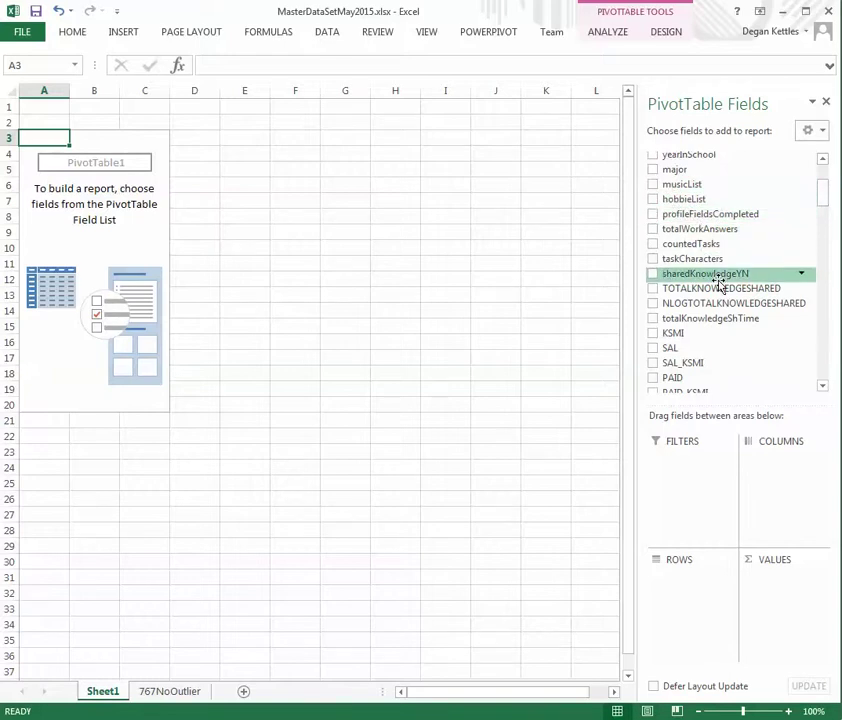
left_click_drag(718, 283, 790, 596)
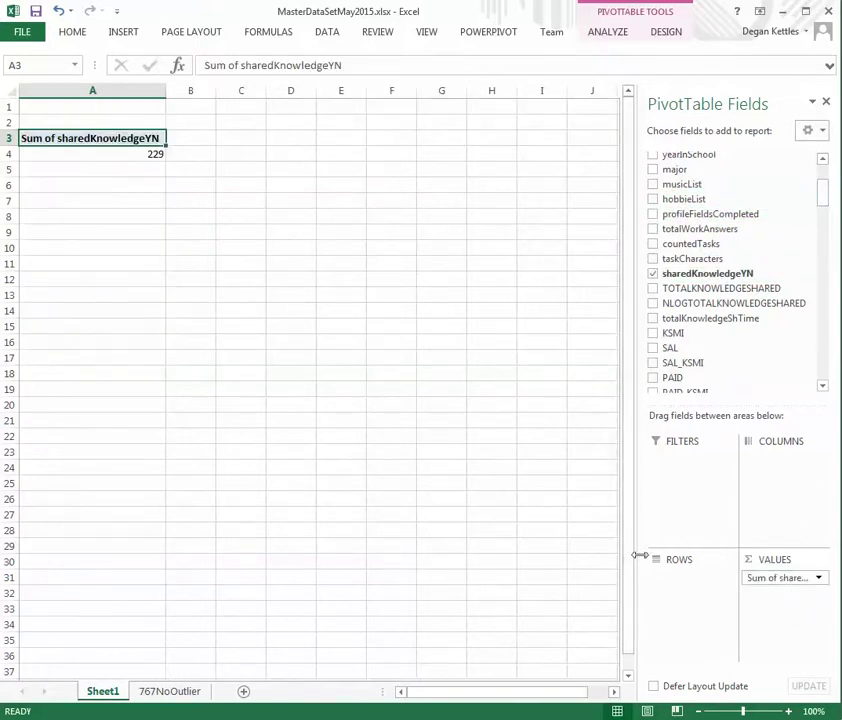
left_click_drag(638, 558, 605, 558)
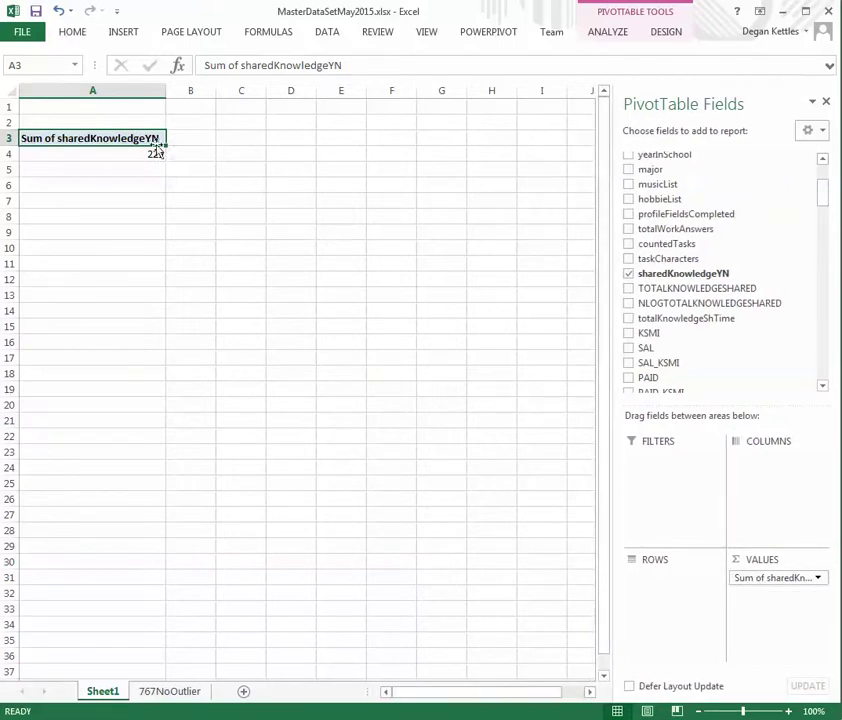
mouse_move(131, 152)
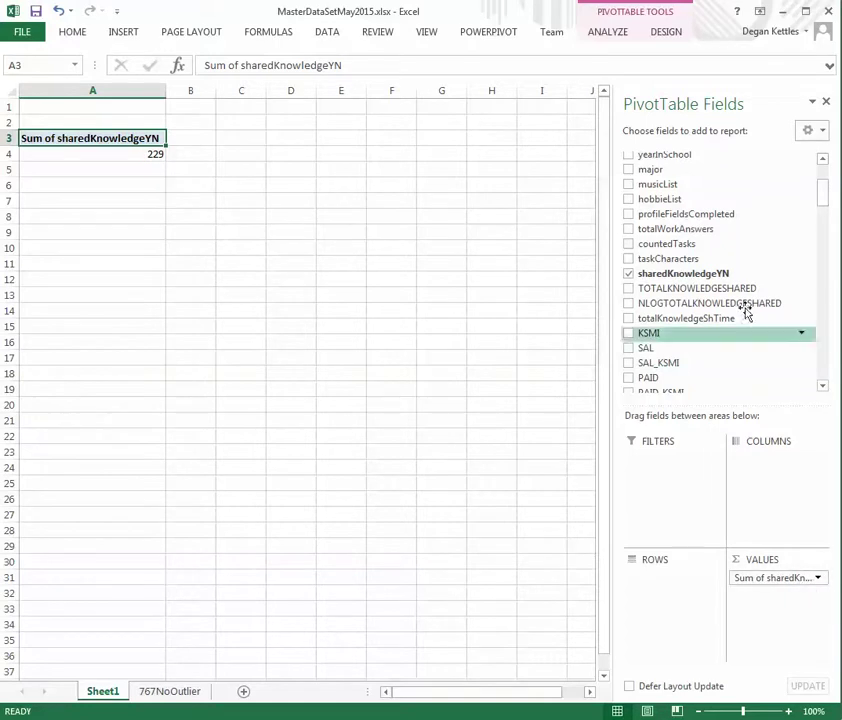
left_click(819, 579)
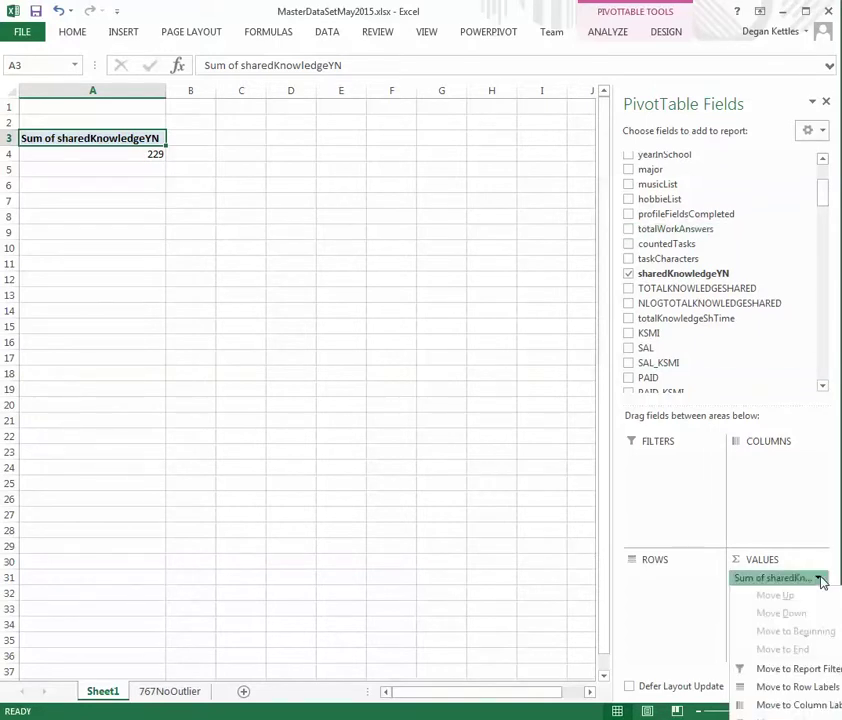
left_click(714, 28)
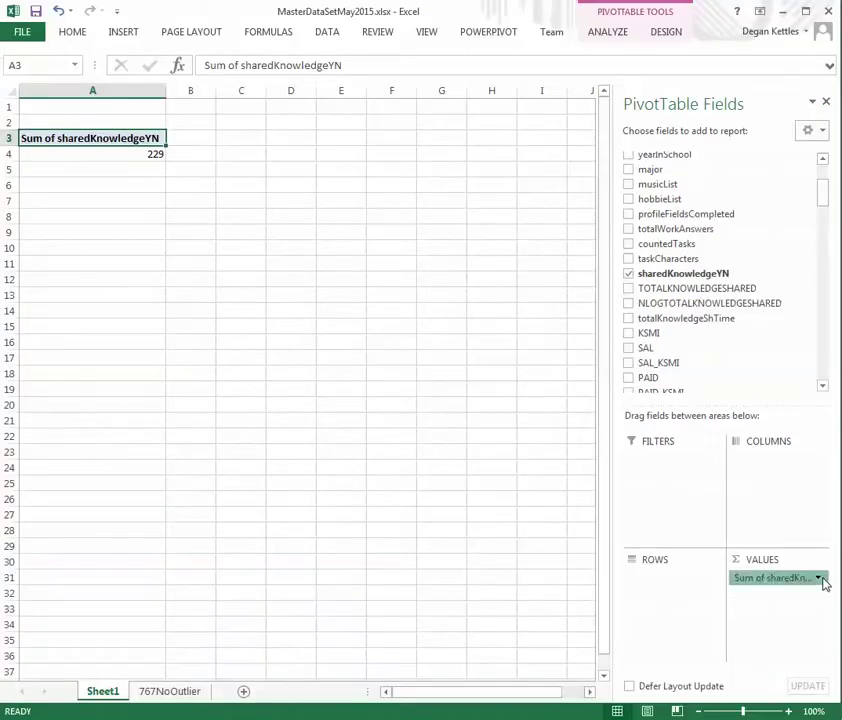
left_click(819, 579)
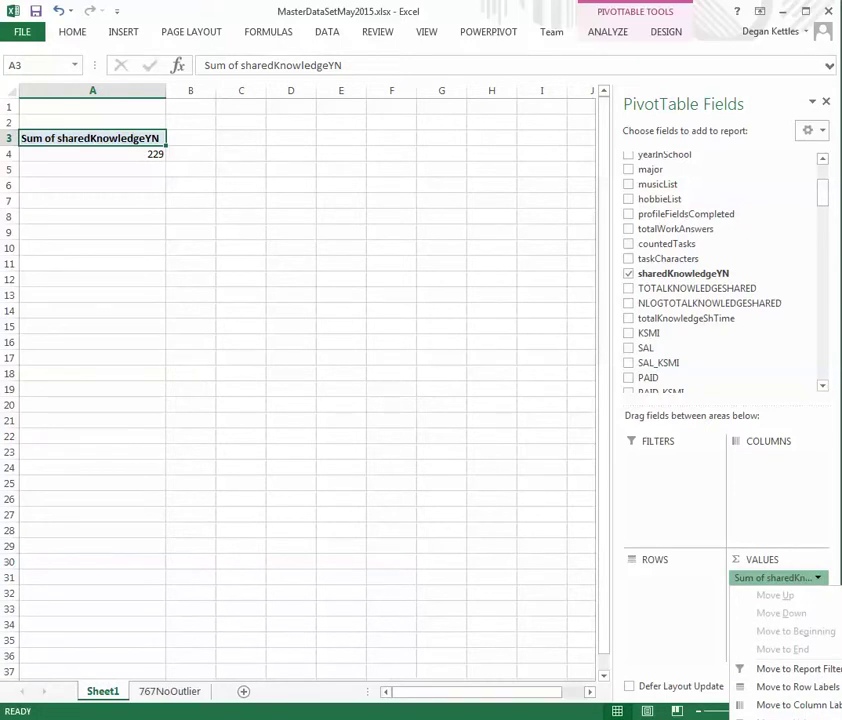
key("n")
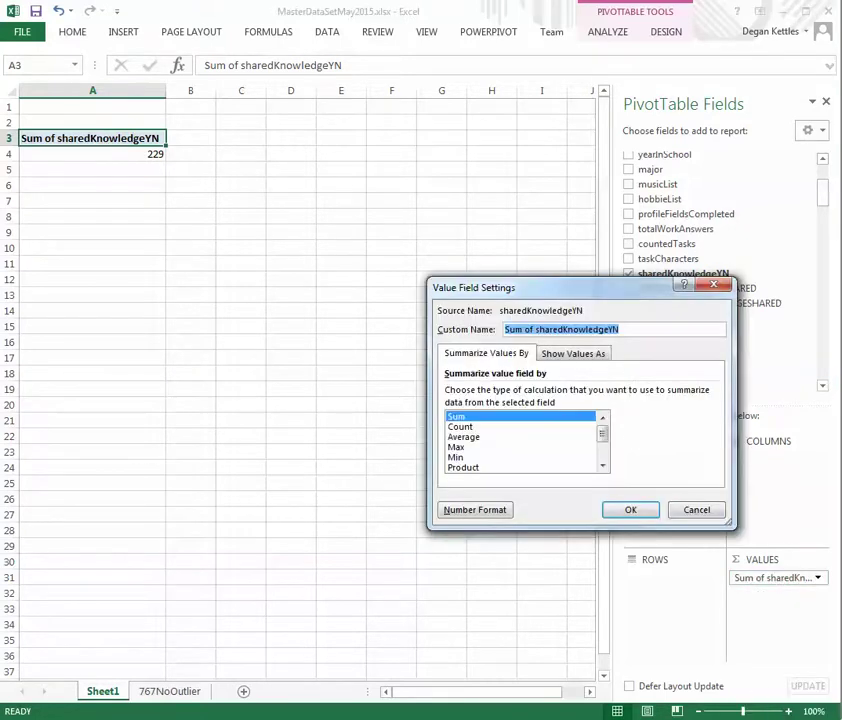
left_click_drag(639, 293, 551, 251)
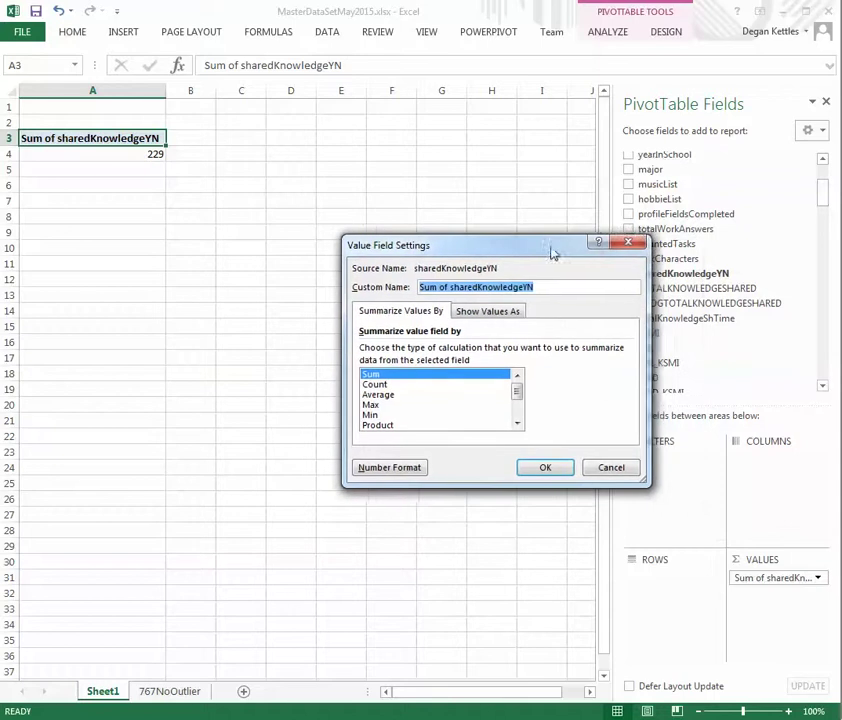
left_click(384, 386)
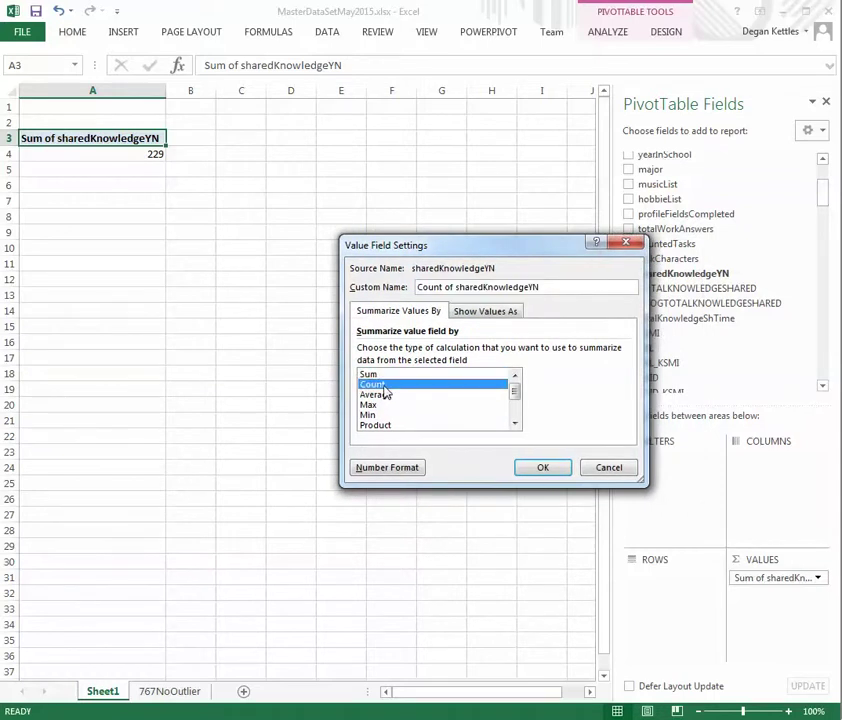
left_click(382, 395)
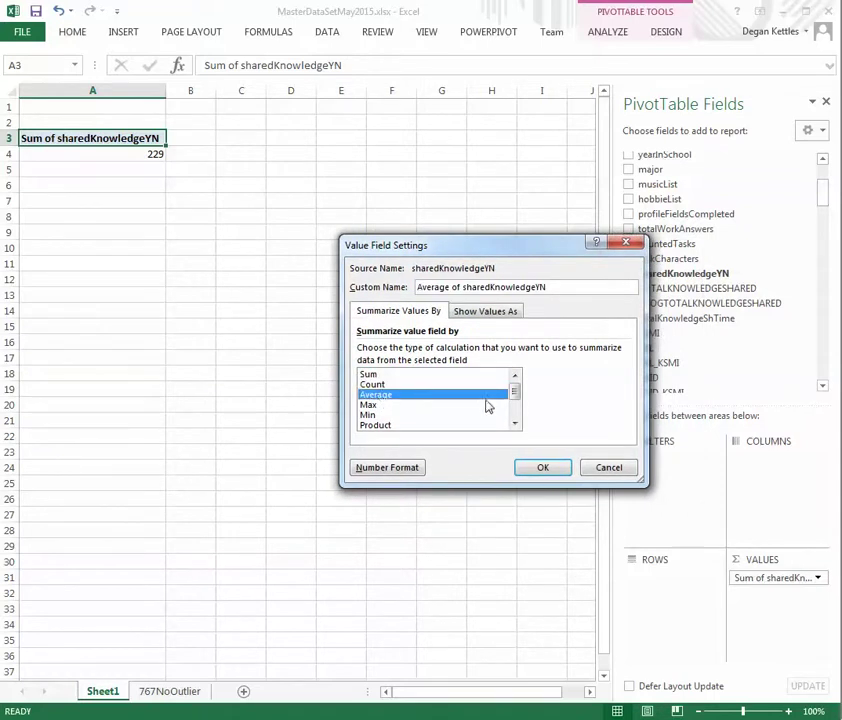
mouse_move(515, 392)
left_mouse_down()
mouse_move(509, 421)
mouse_move(507, 370)
left_mouse_up()
left_click(630, 483)
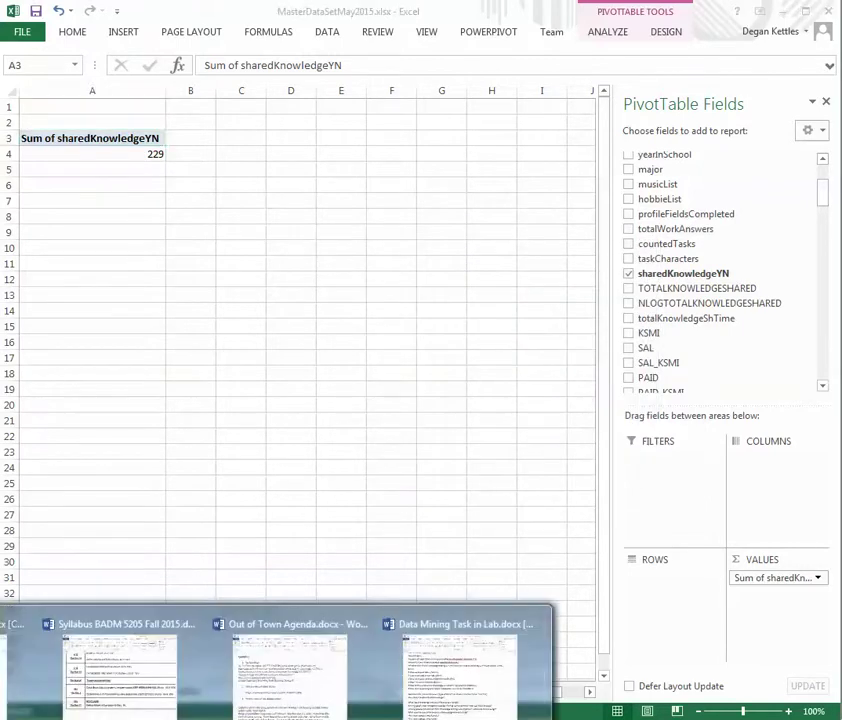
left_click(451, 695)
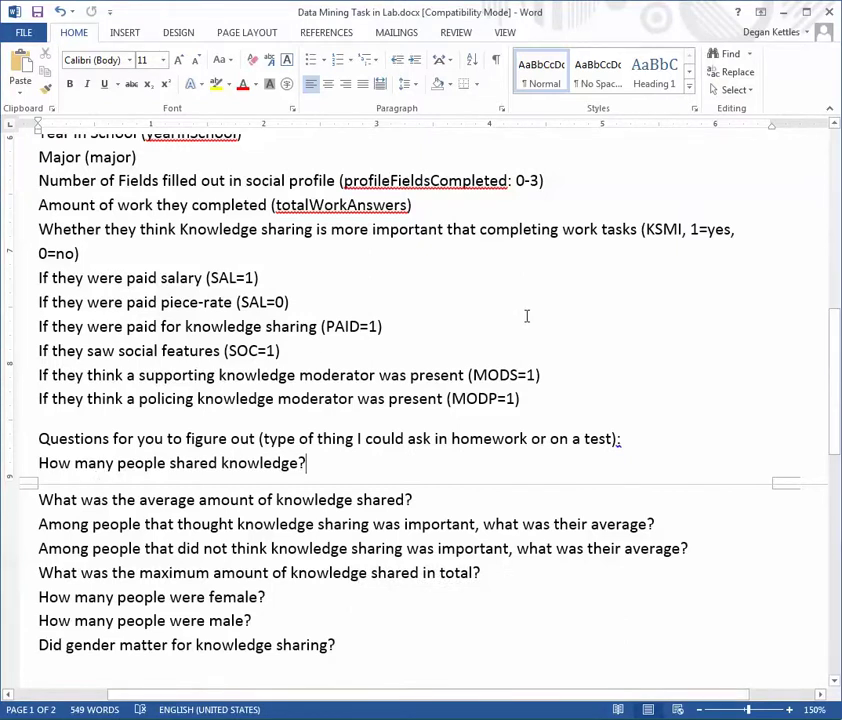
key("alt+Tab")
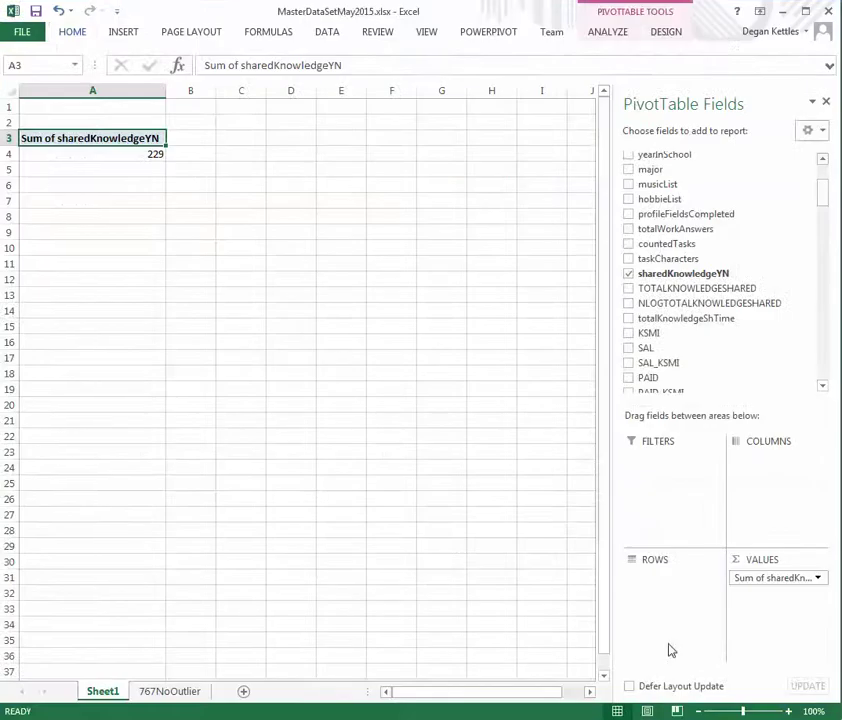
Replace sharedKnowledgeYN in VALUES with TOTALKNOWLEDGESHARED summarized as Average, giving 0.917861799.
left_click_drag(752, 584, 684, 263)
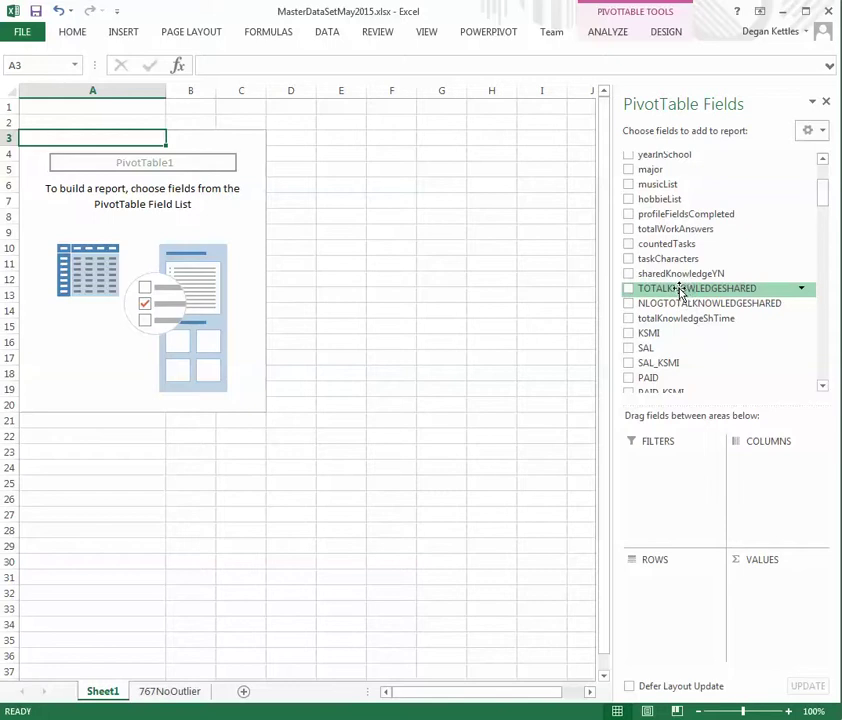
left_click_drag(680, 290, 785, 615)
left_click(817, 579)
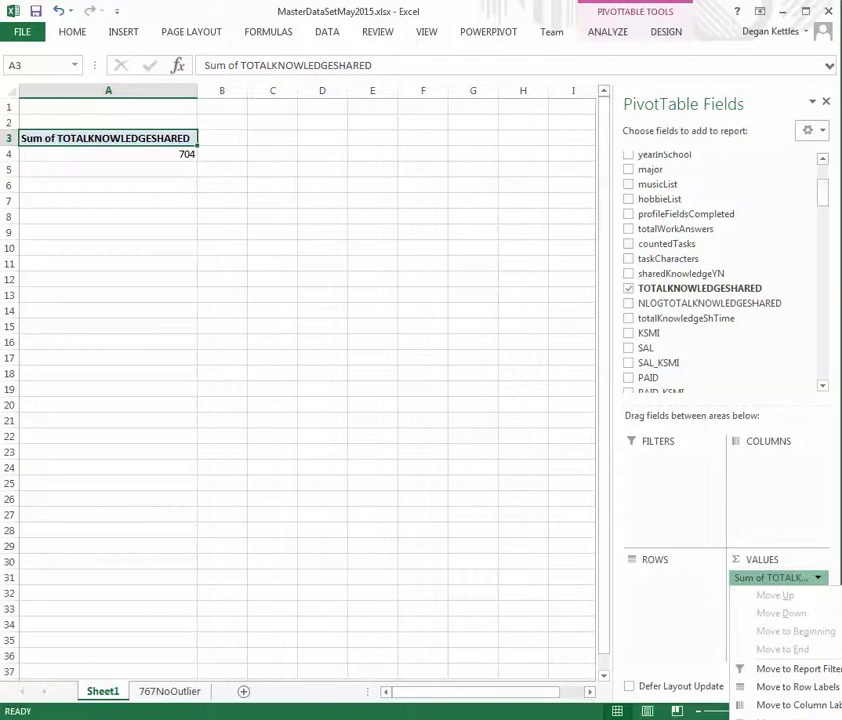
key("n")
left_click(400, 394)
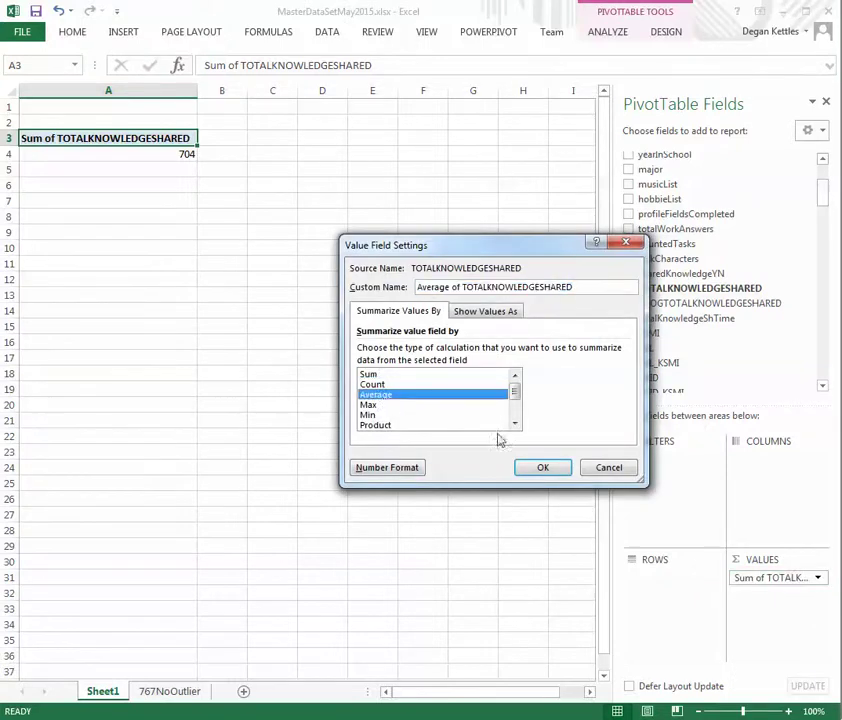
left_click(542, 468)
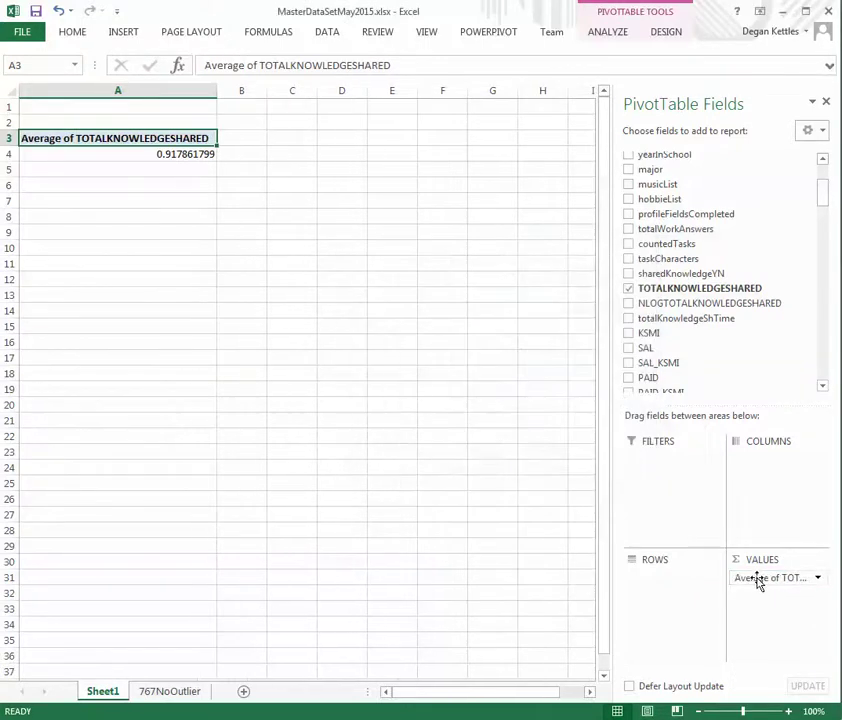
left_click_drag(611, 555, 465, 571)
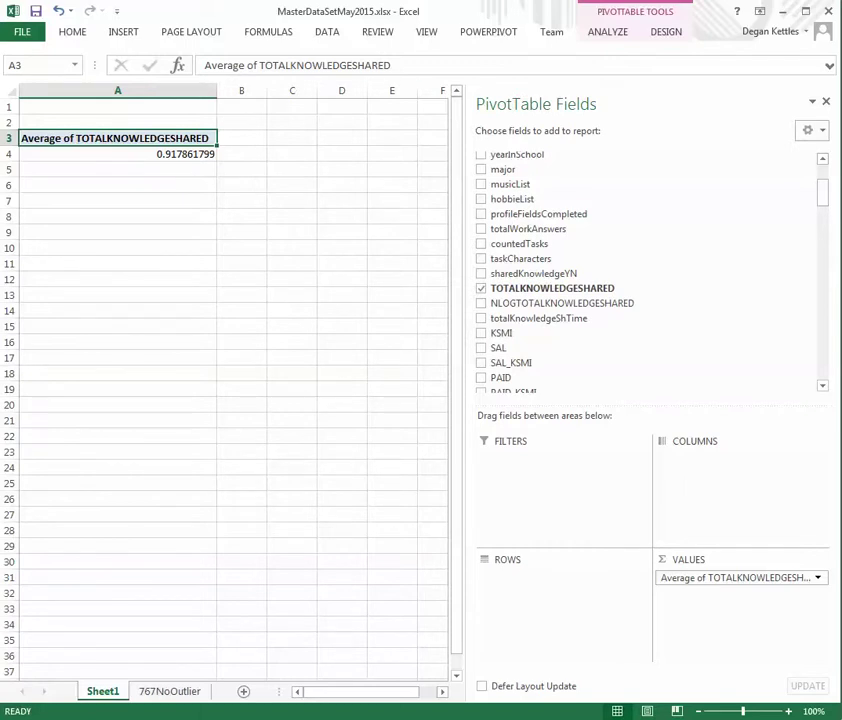
In the task document, highlight the question about valuing knowledge sharing, then return to Excel.
left_click(445, 708)
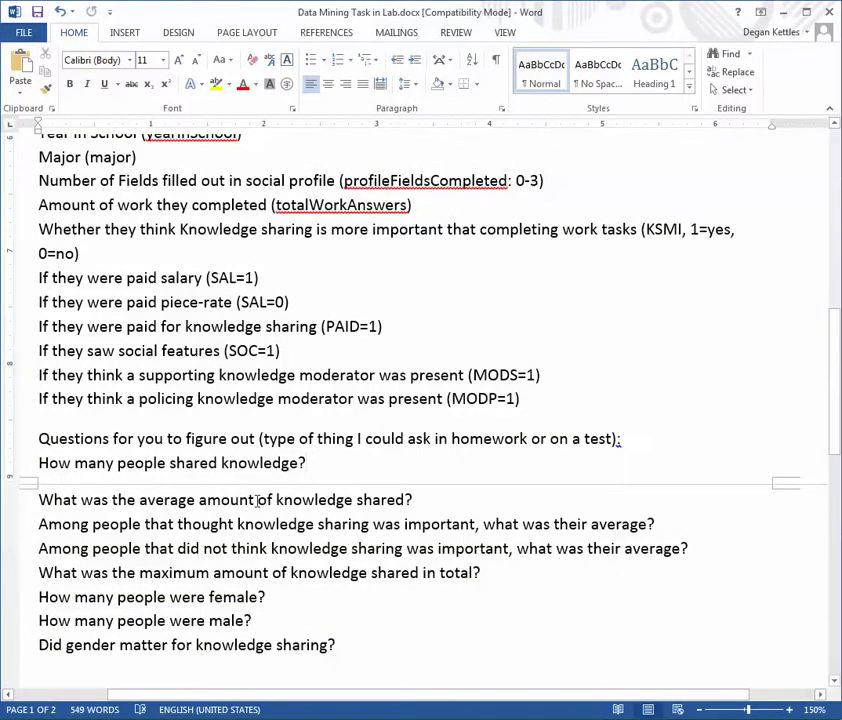
scroll(257, 503, "down", 1)
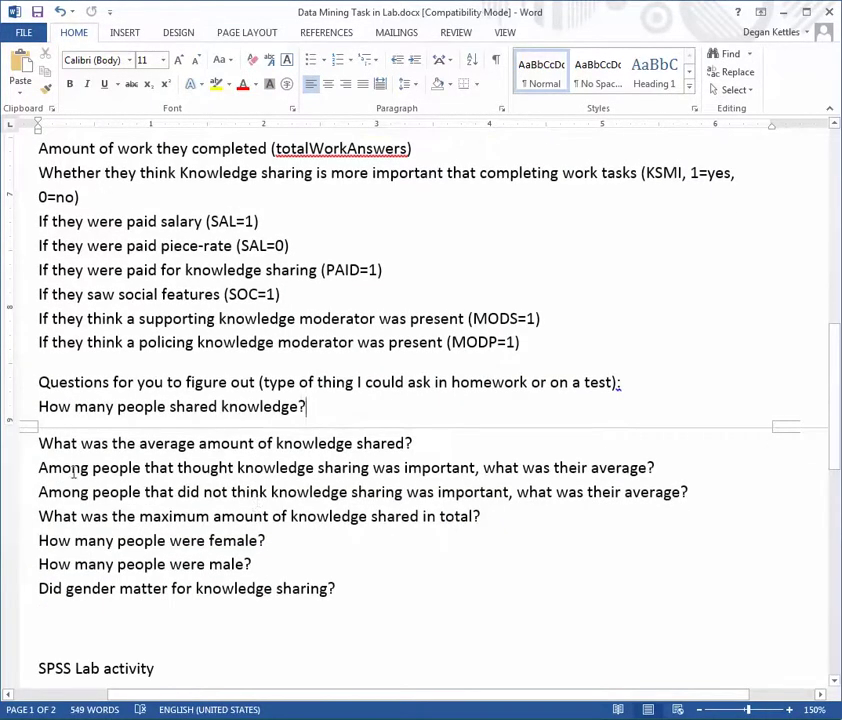
left_click_drag(67, 467, 660, 463)
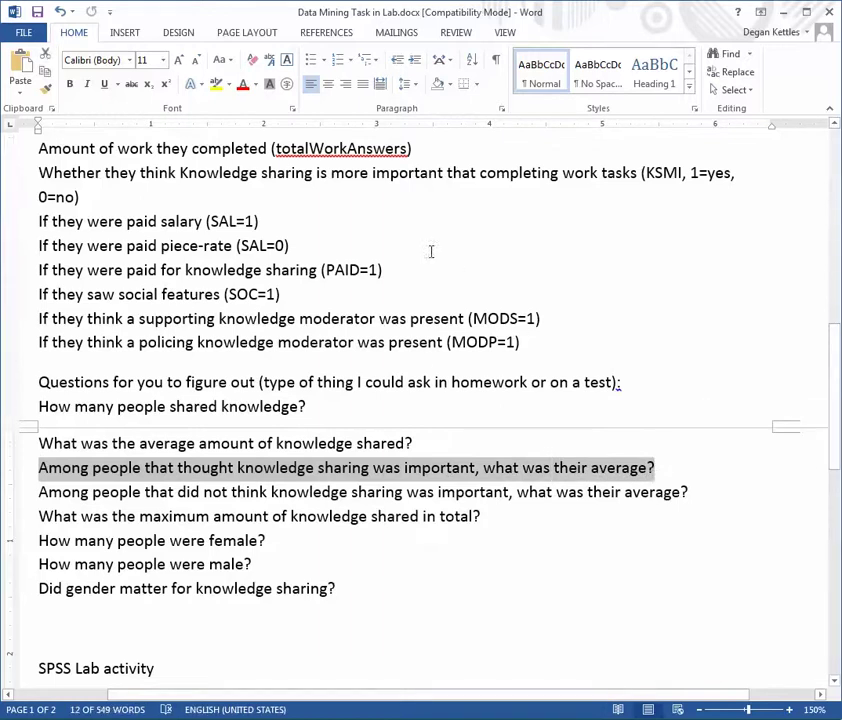
key("alt+Tab")
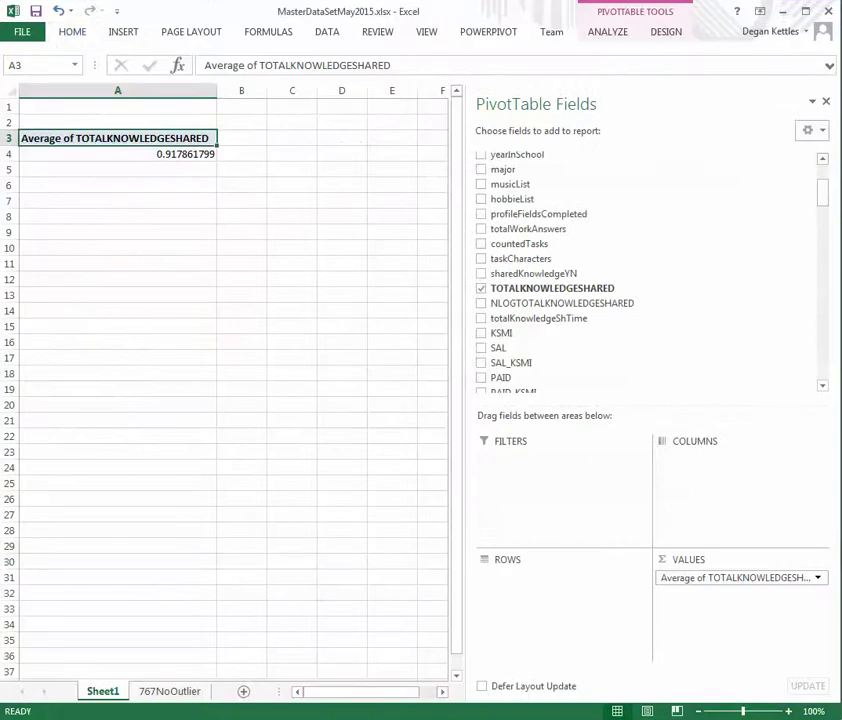
Remove TOTALKNOWLEDGESHARED from the PivotTable and inspect the KSMI values in column U on 767NoOutlier.
left_click(481, 289)
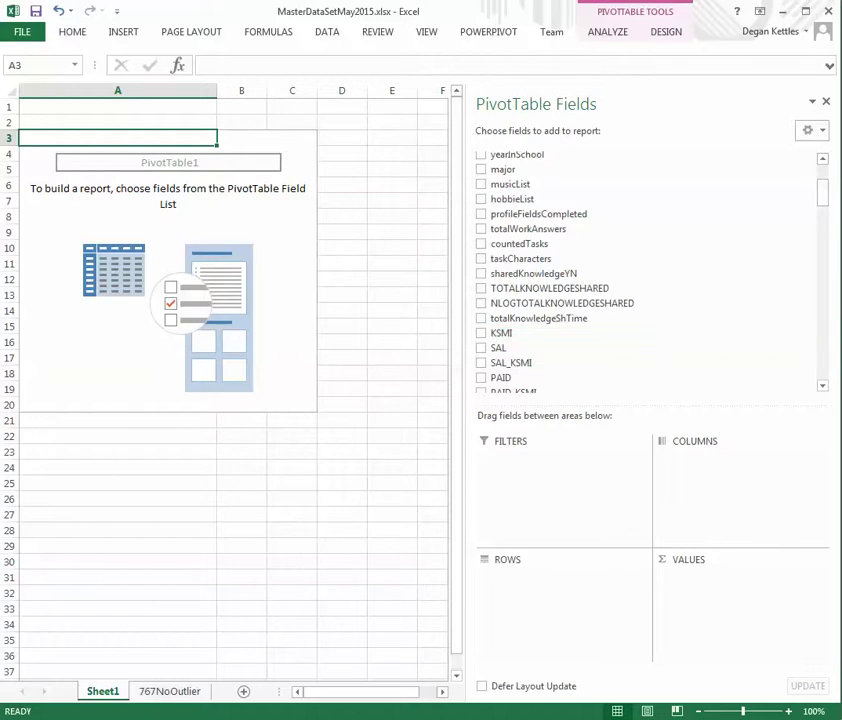
left_click(150, 693)
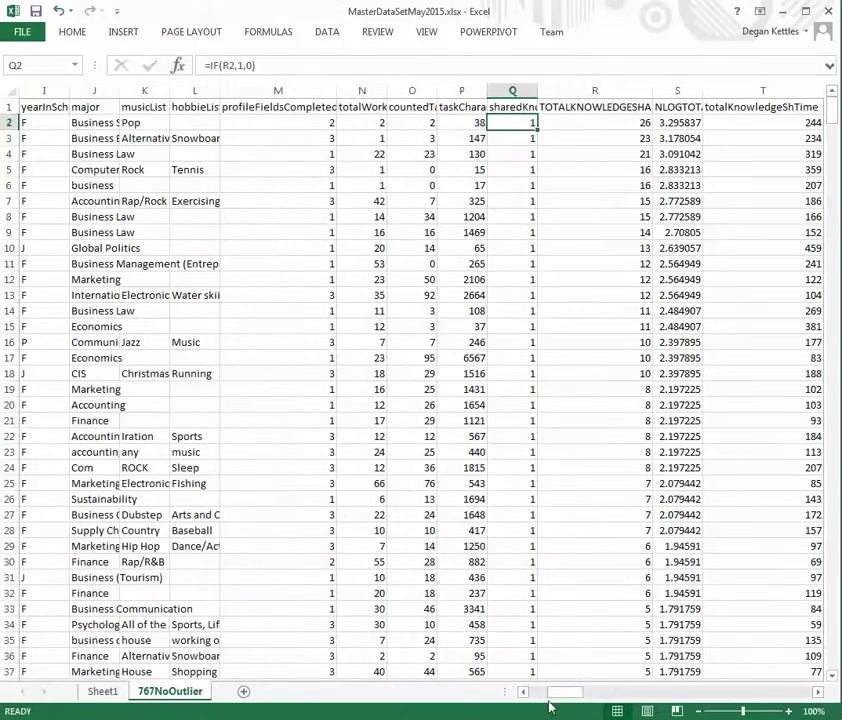
mouse_move(560, 693)
left_mouse_down()
mouse_move(558, 702)
mouse_move(534, 707)
mouse_move(573, 705)
left_mouse_up()
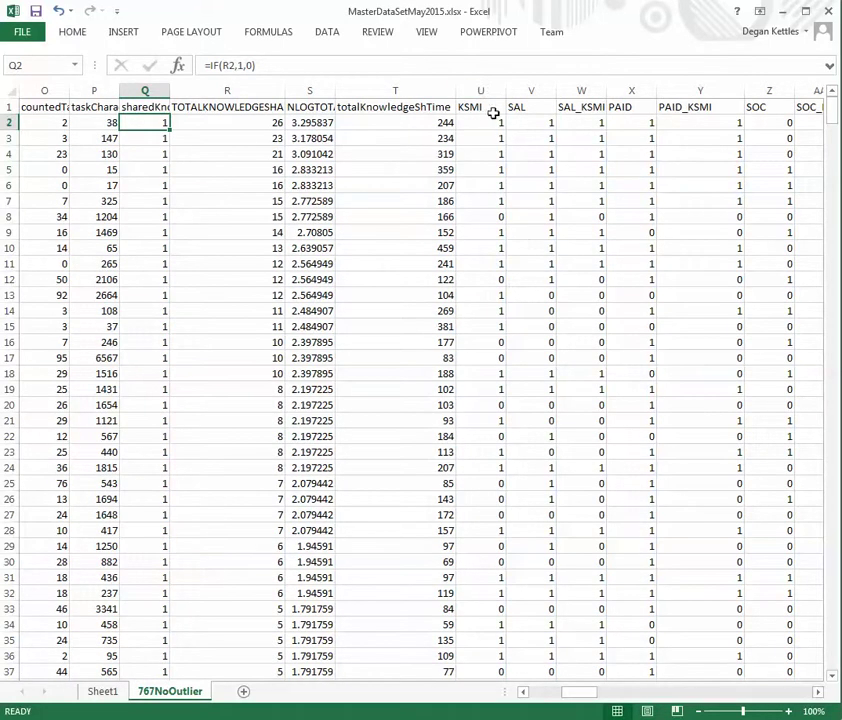
left_click(495, 122)
left_click(499, 216)
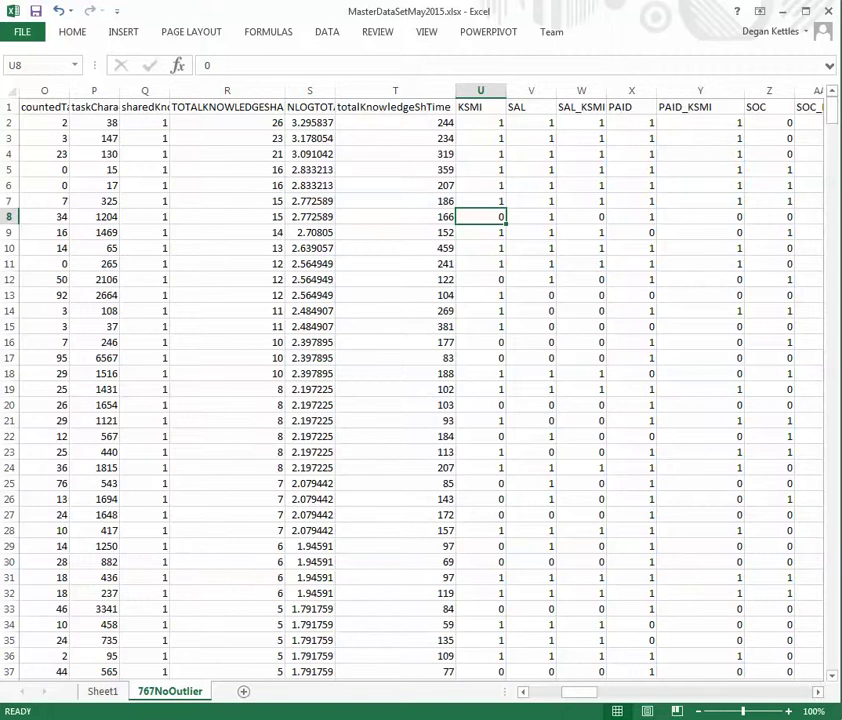
mouse_move(280, 719)
mouse_move(254, 719)
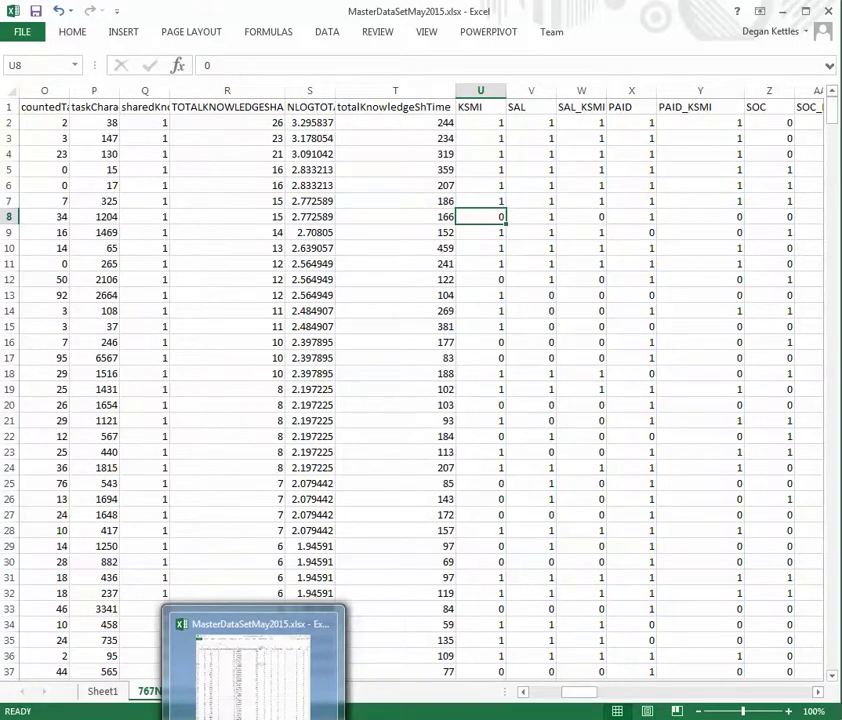
Highlight the Word question about the average among knowledge-sharing supporters, then switch back to Excel.
left_click(430, 664)
triple_click(290, 467)
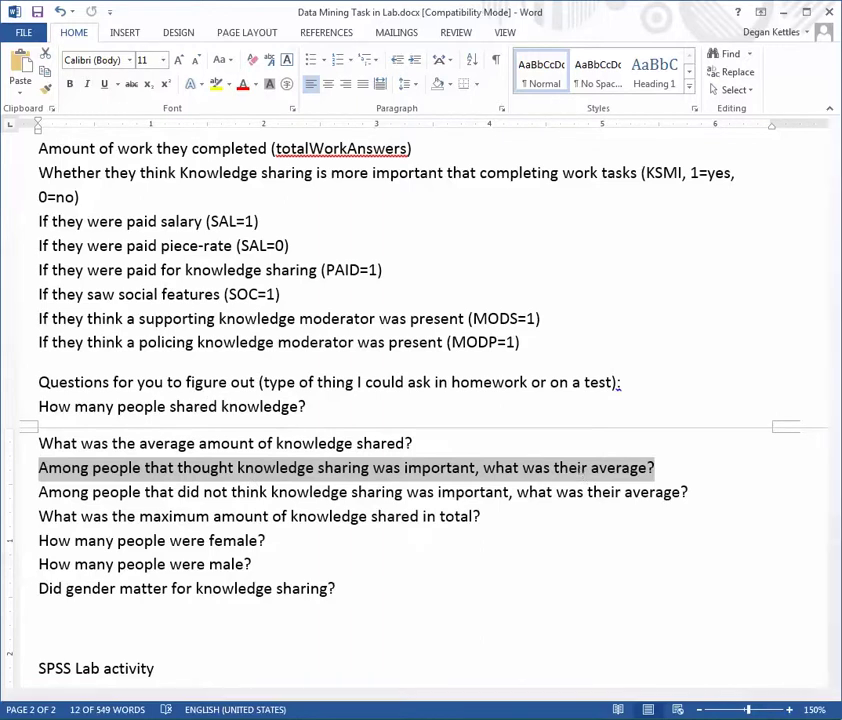
key("alt+Tab")
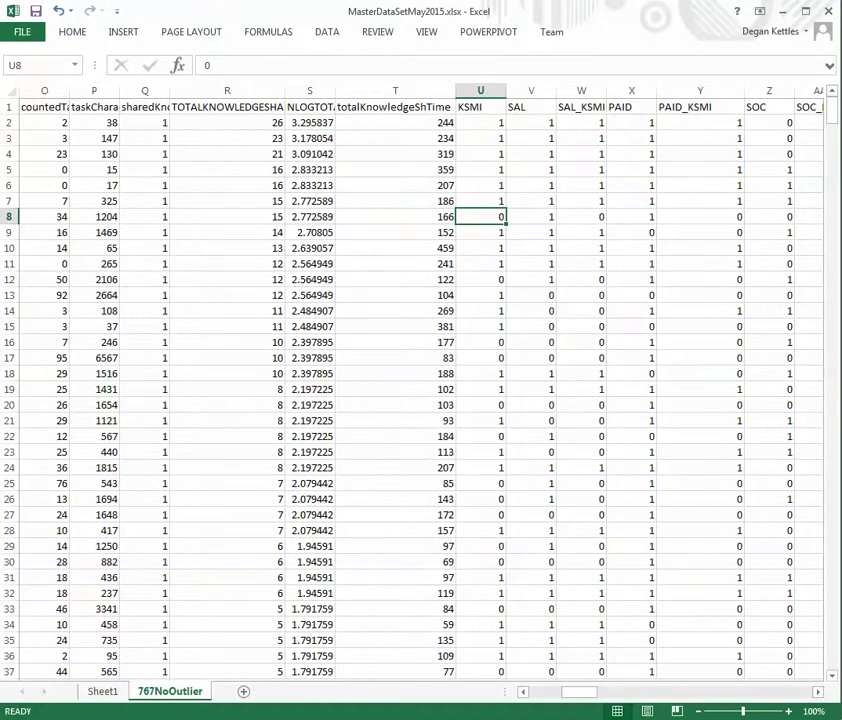
On Sheet1, add TOTALKNOWLEDGESHARED to Values summarized as Average, giving 0.917861799.
left_click(100, 692)
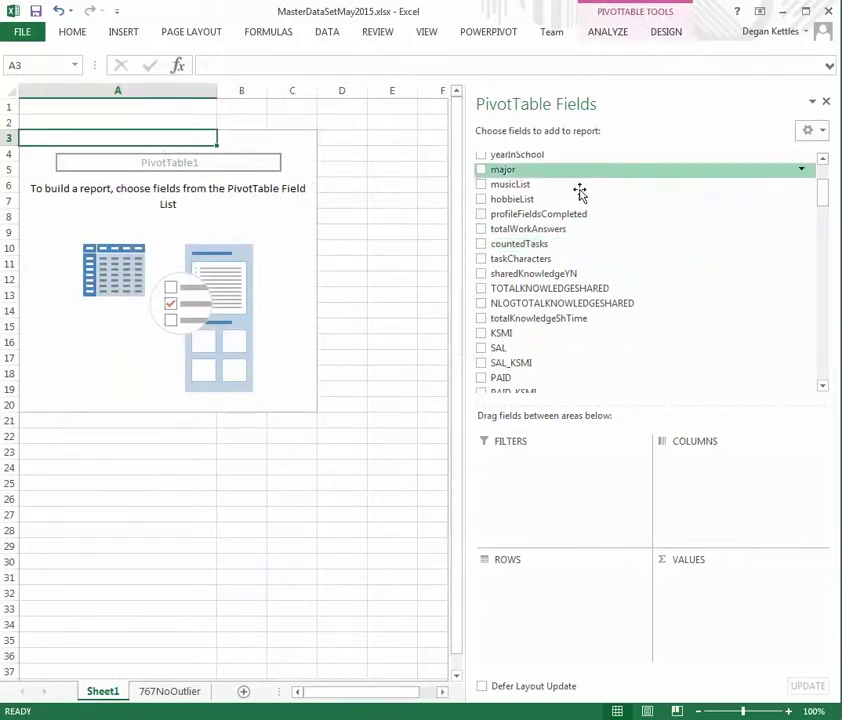
left_click_drag(534, 292, 722, 611)
left_click(808, 577)
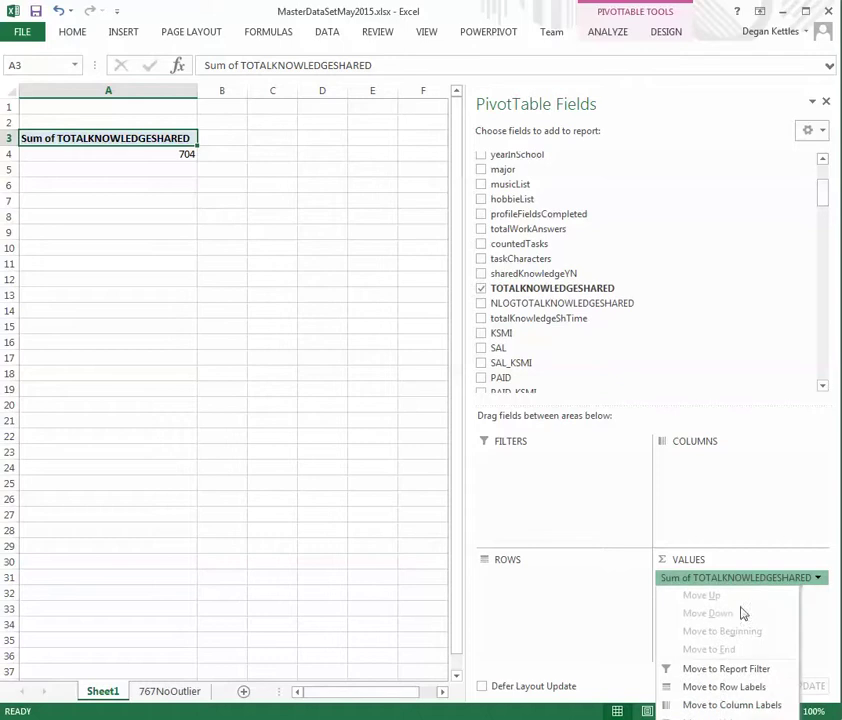
left_click(730, 716)
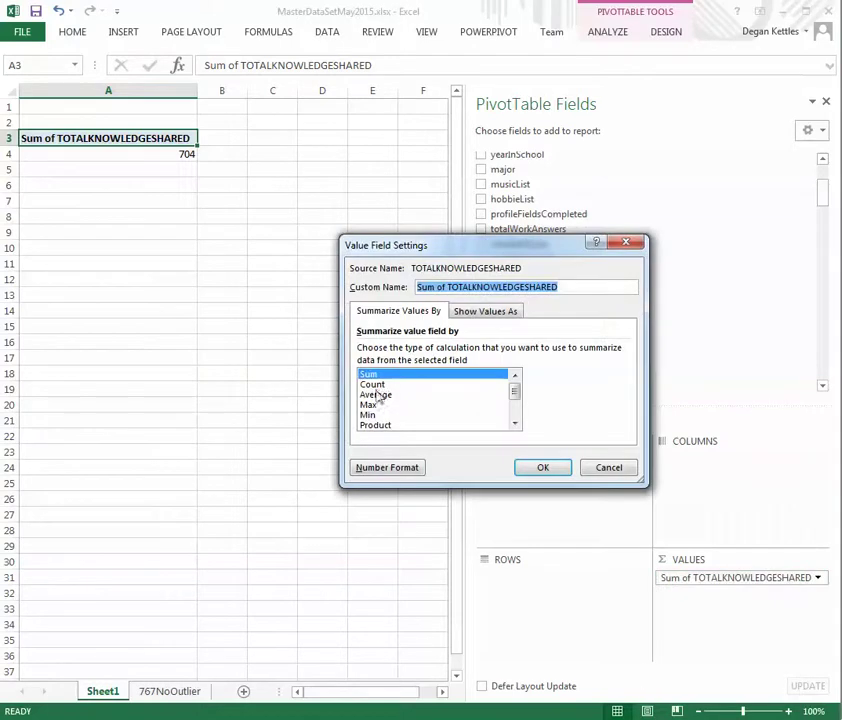
left_click(390, 394)
left_click(543, 470)
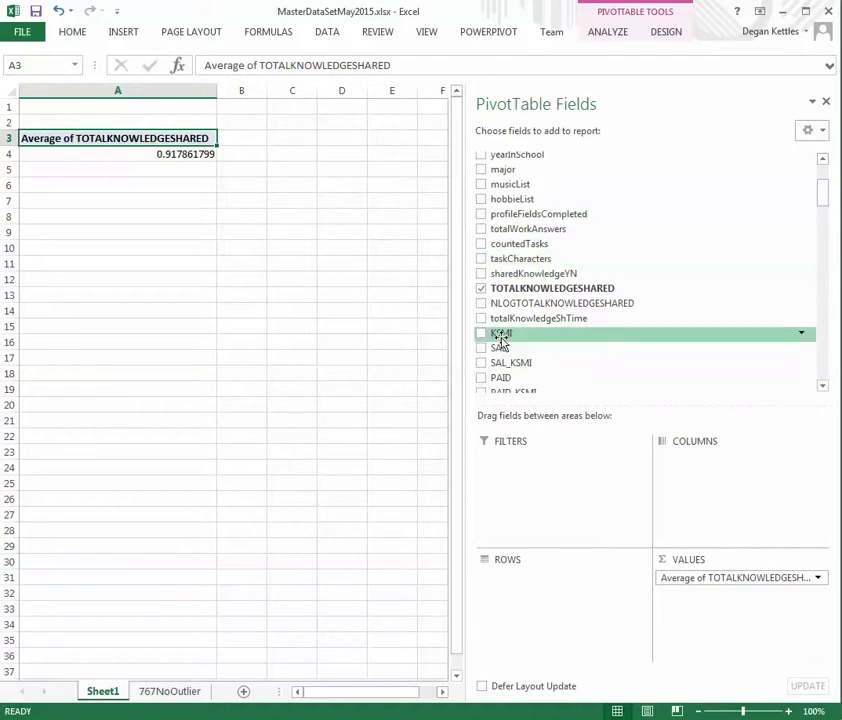
Add KSMI as a report filter set to 1, giving an average of 2.331395349.
left_click_drag(516, 336, 526, 475)
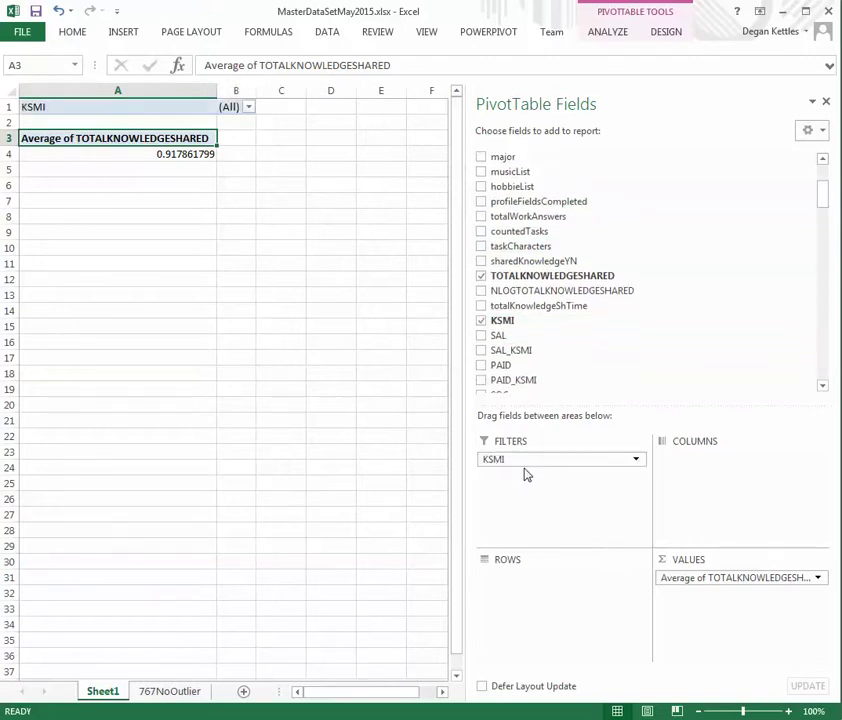
left_click(249, 107)
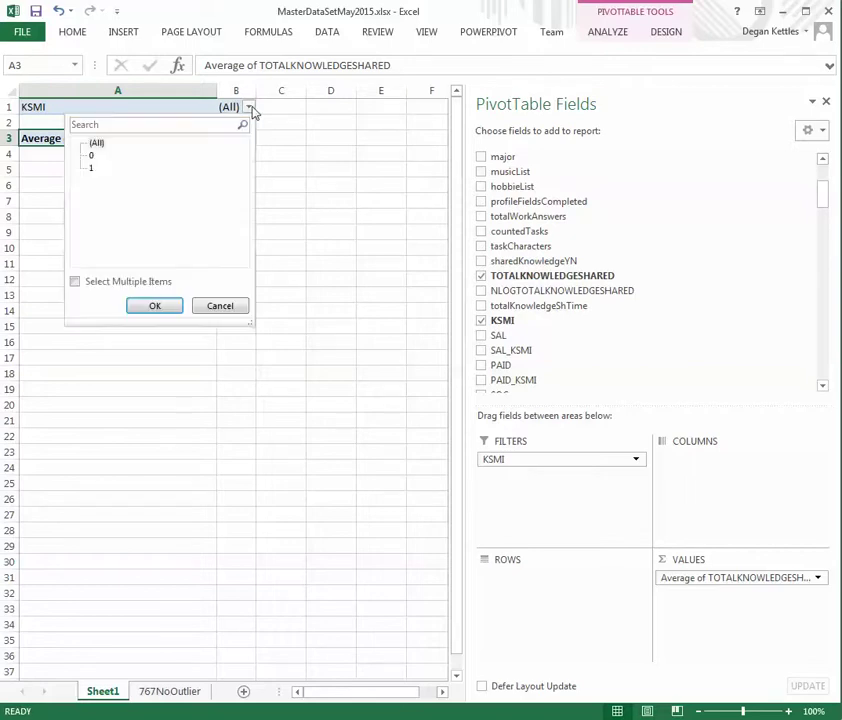
left_click(90, 169)
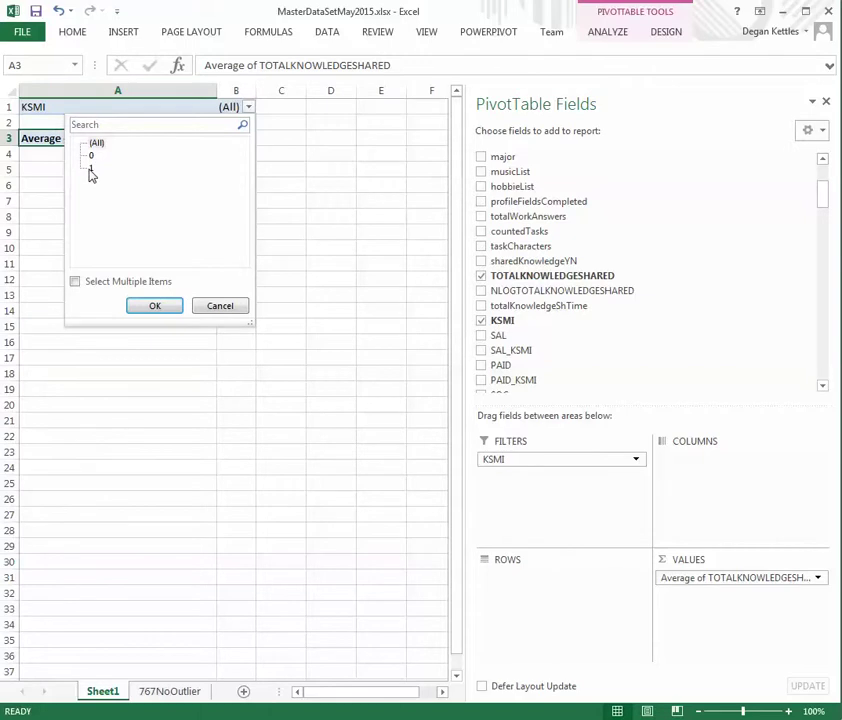
left_click(156, 306)
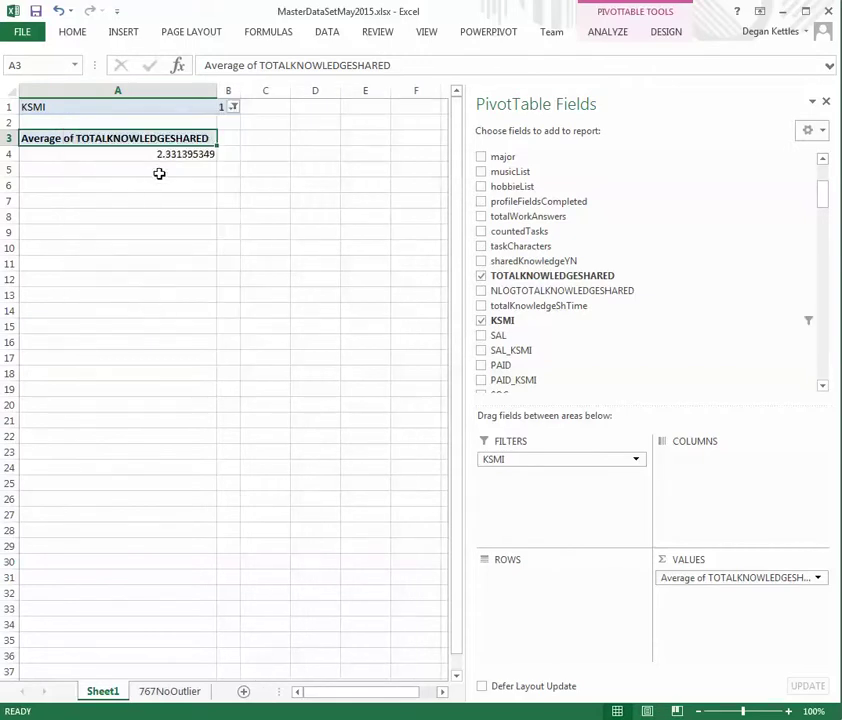
Switch the KSMI filter to 0, dropping the average to 0.509243697.
left_click(234, 108)
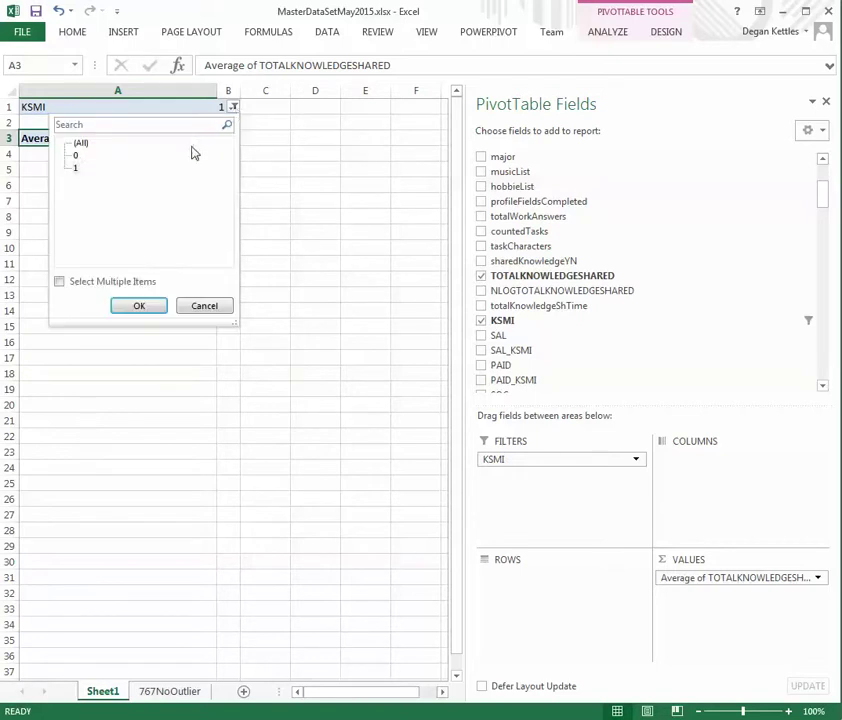
left_click(76, 156)
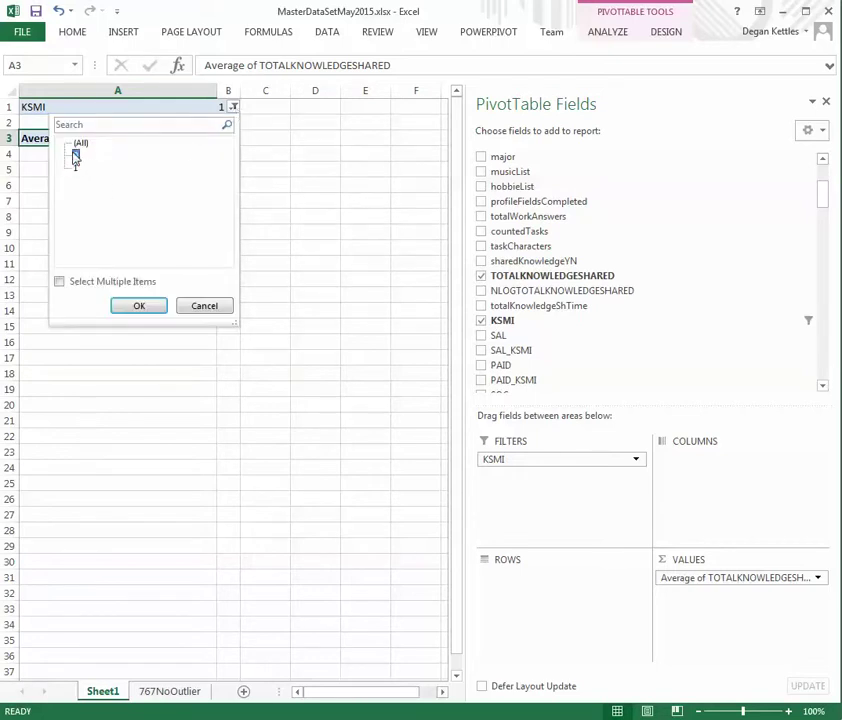
left_click(130, 307)
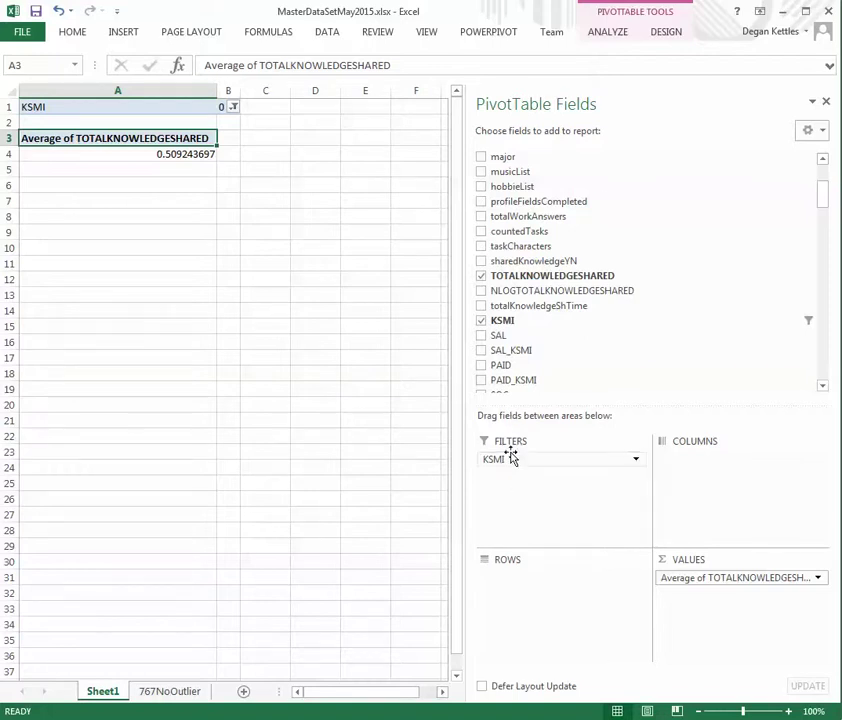
Move KSMI from Filters to Columns and check the grand total average in D5.
left_click_drag(507, 459, 707, 477)
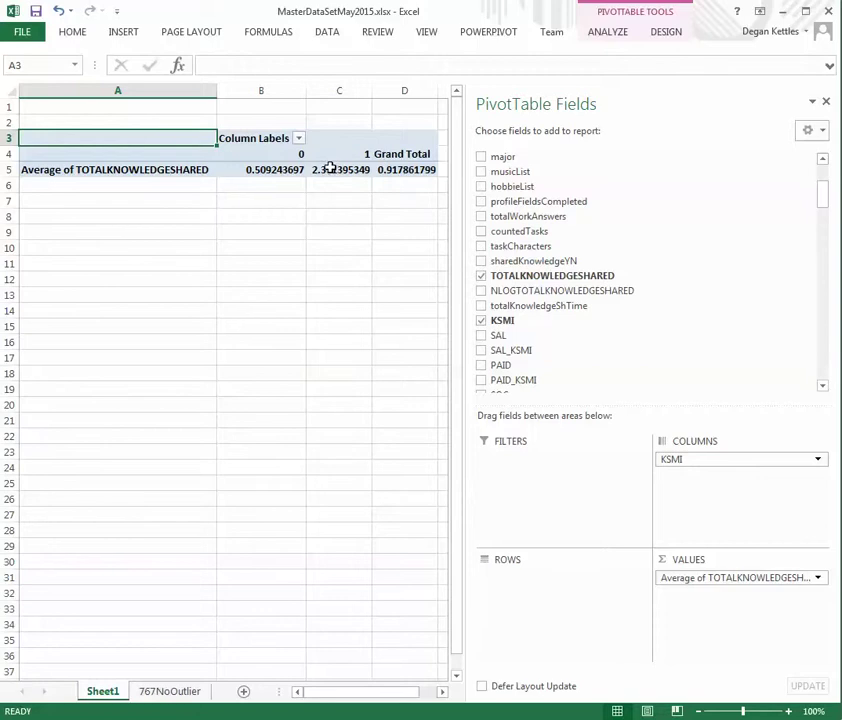
left_click(387, 168)
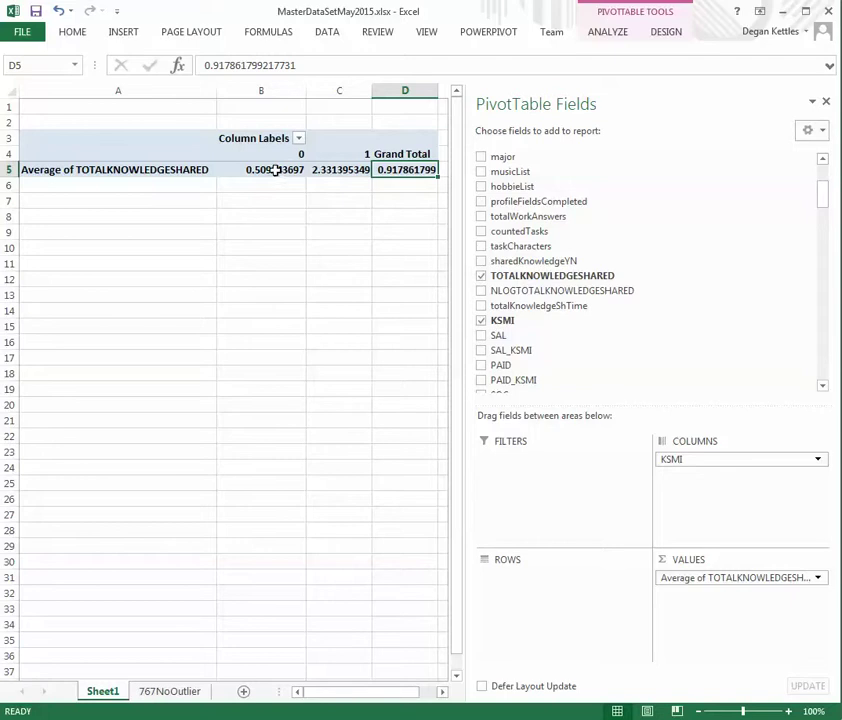
mouse_move(275, 170)
Read the remaining lab questions in the Data Mining Task document, then return to Excel.
mouse_move(282, 715)
left_click(430, 680)
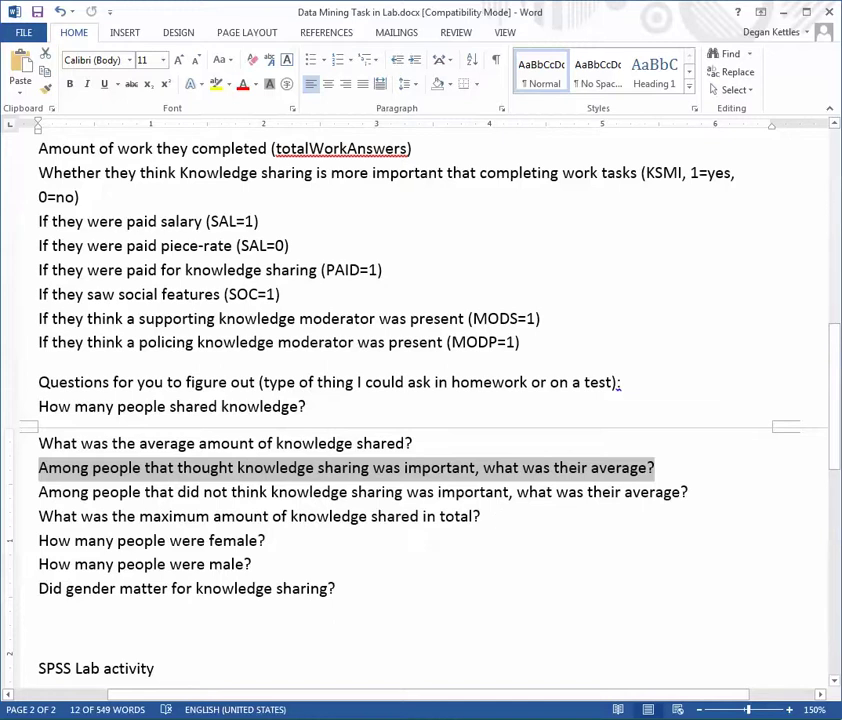
key("alt+Tab")
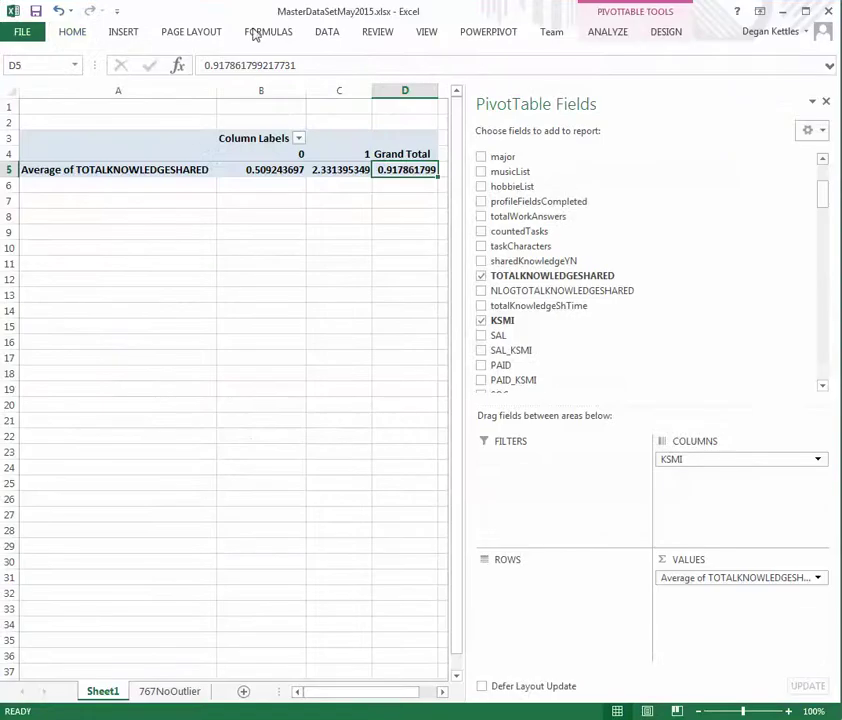
Remove KSMI and summarize TOTALKNOWLEDGESHARED as Max (26), then glance at Word and return.
left_click(481, 321)
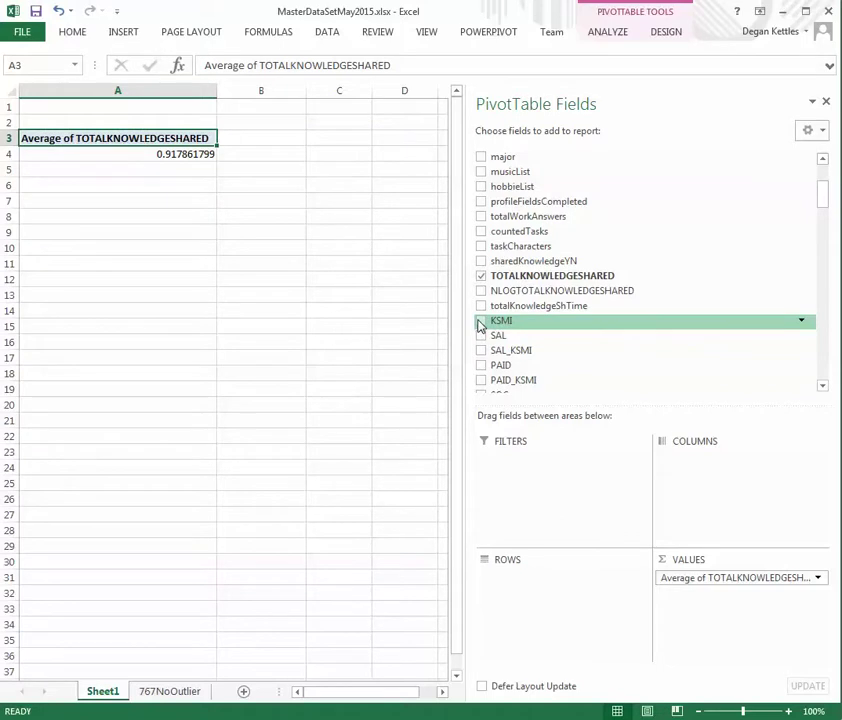
left_click(817, 578)
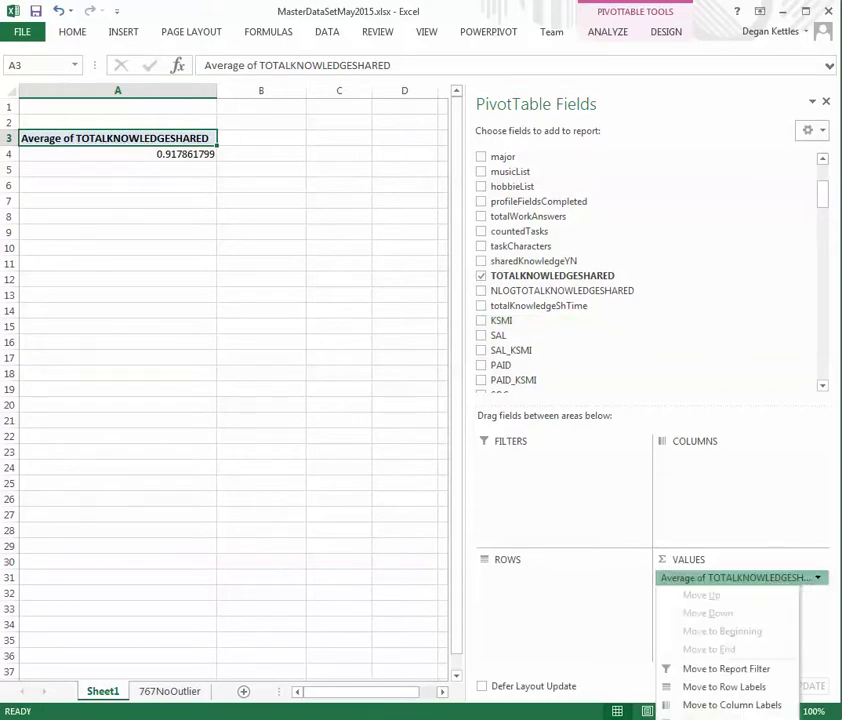
key("n")
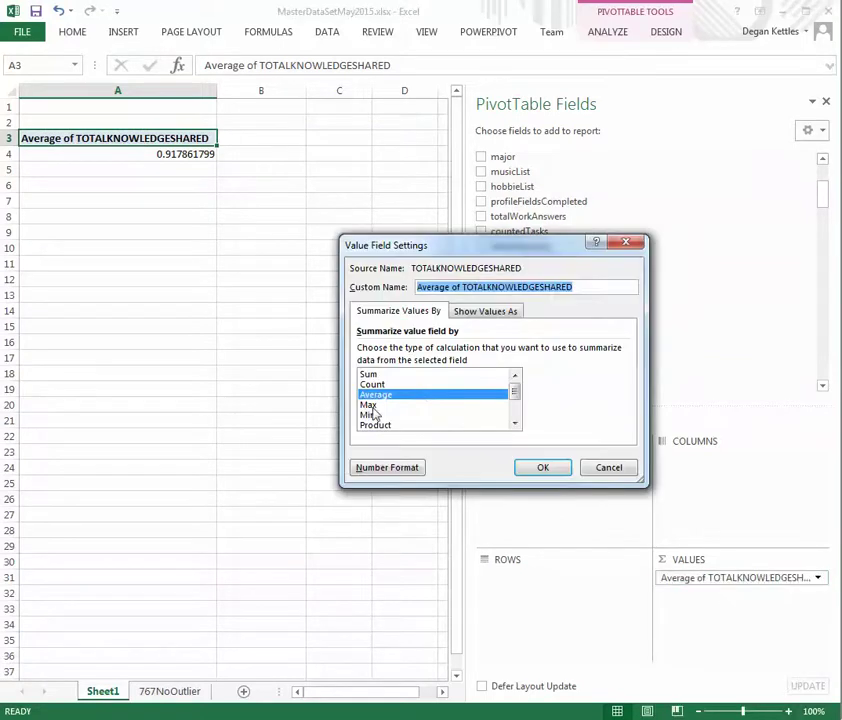
left_click(372, 404)
left_click(540, 469)
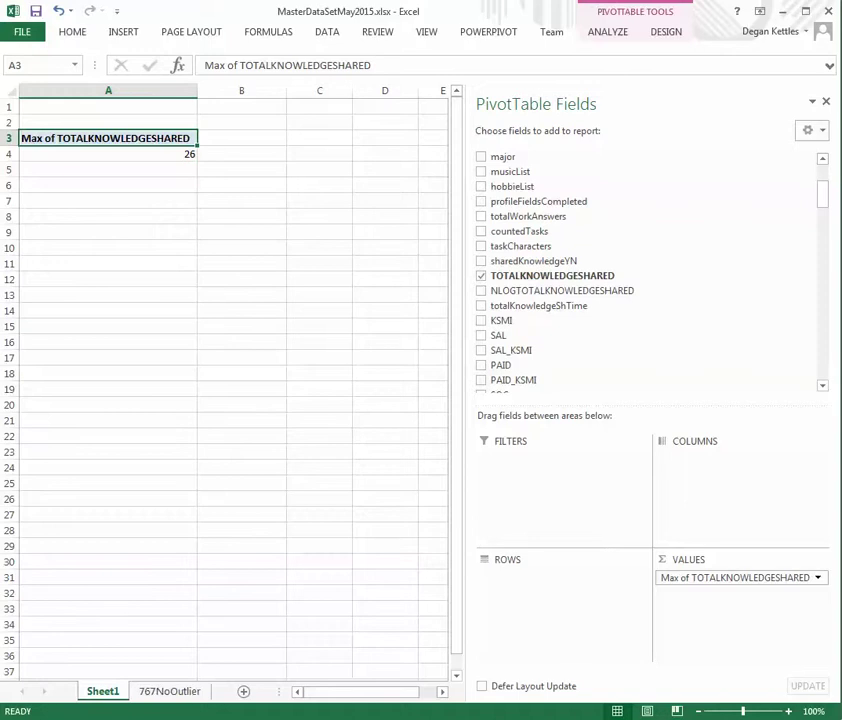
left_click(498, 705)
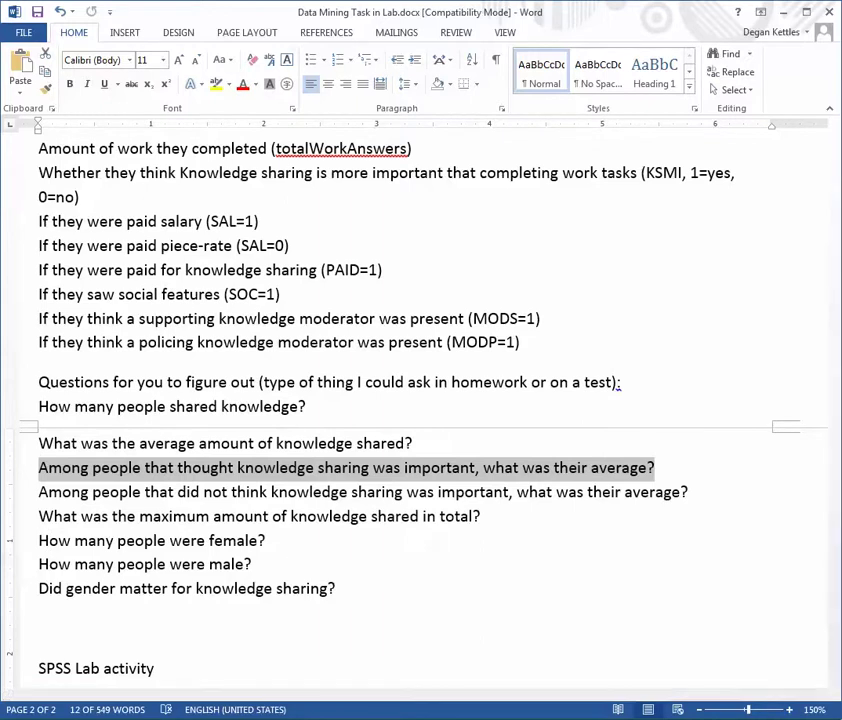
left_click(240, 695)
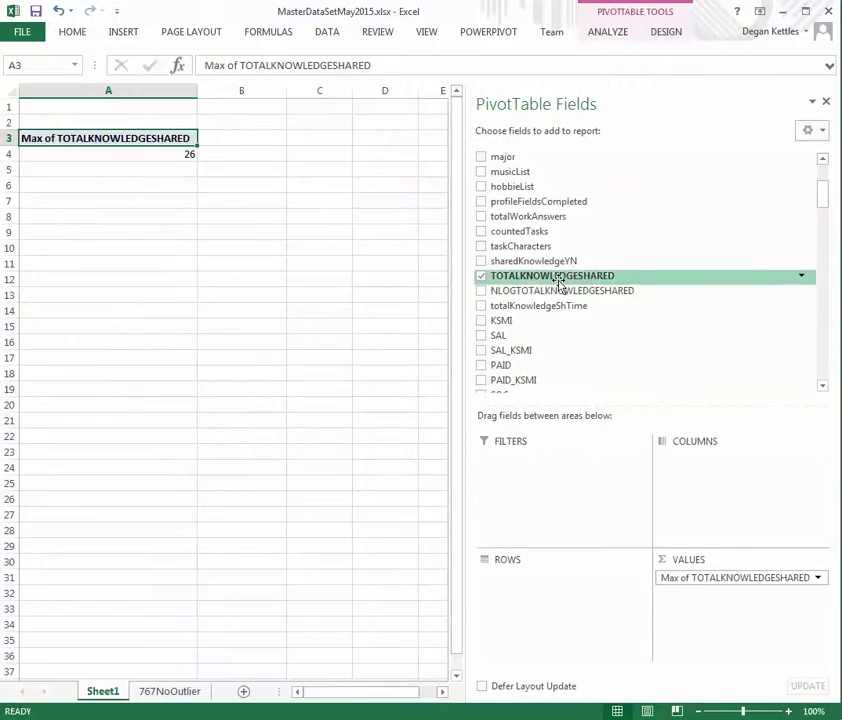
Remove the Max of TOTALKNOWLEDGESHARED value and add gender as a report filter left at (All).
left_click_drag(543, 276, 616, 243)
left_click_drag(686, 583, 567, 244)
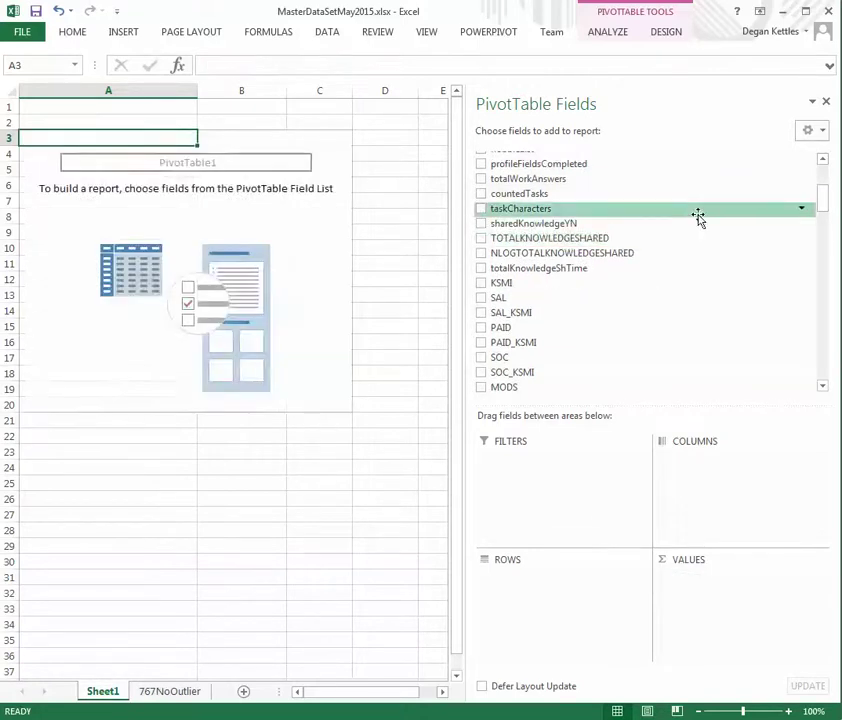
left_click_drag(825, 205, 823, 180)
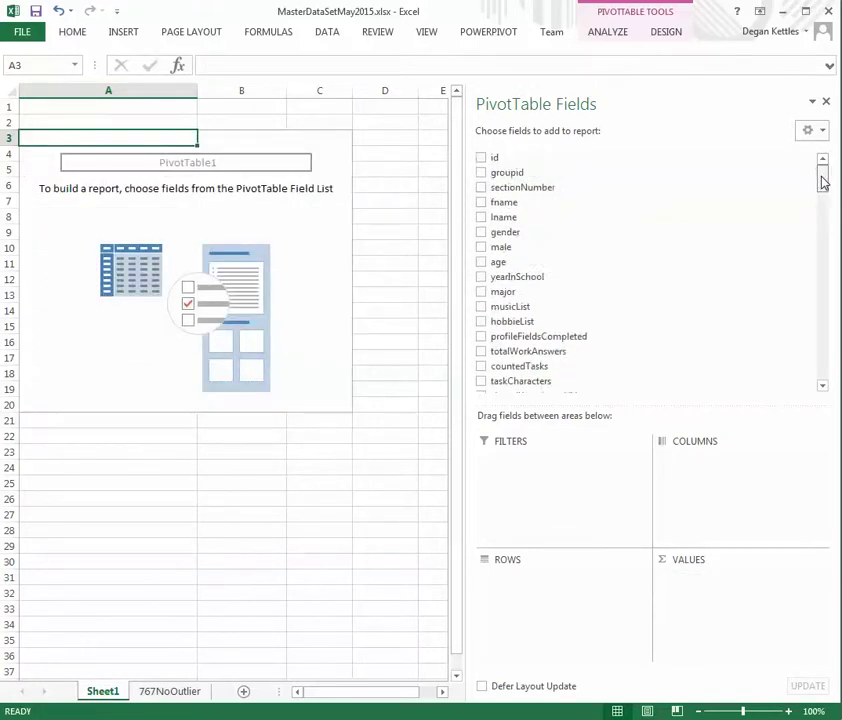
left_click_drag(500, 232, 505, 466)
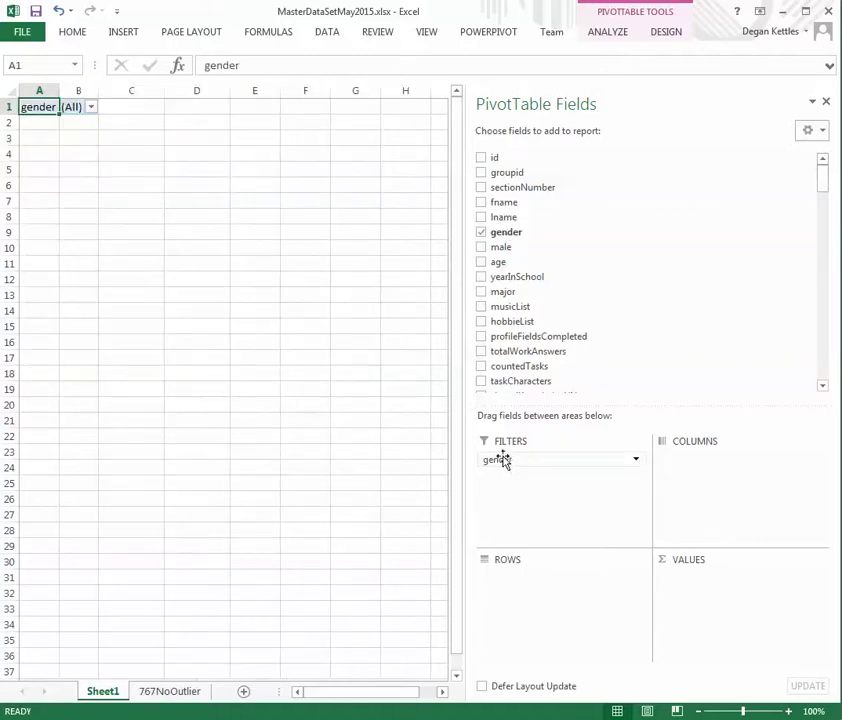
left_click(91, 107)
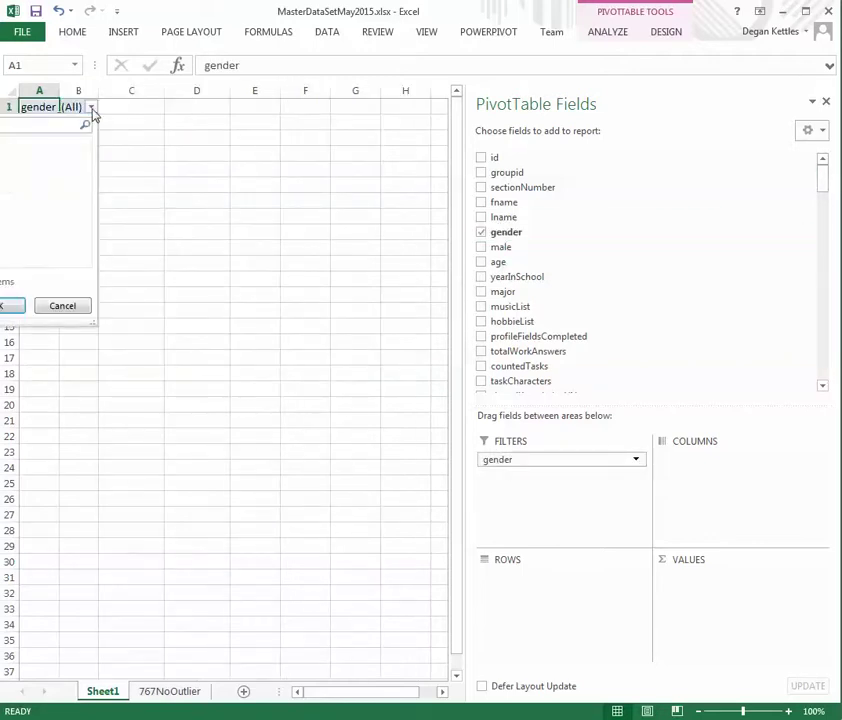
left_click(63, 305)
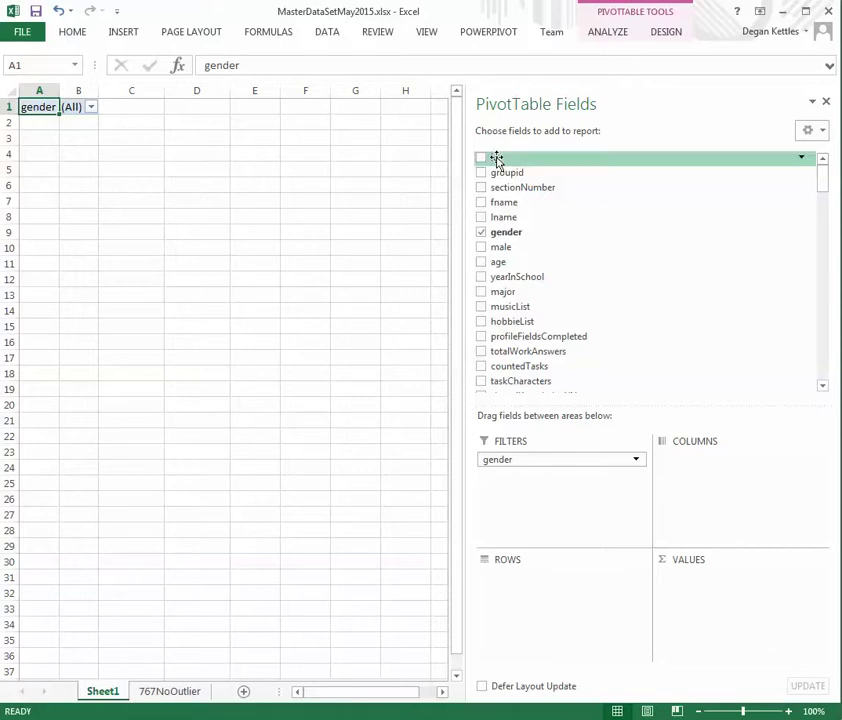
Add id to Values as a Count and filter gender to F, giving 337.
left_click_drag(496, 160, 701, 596)
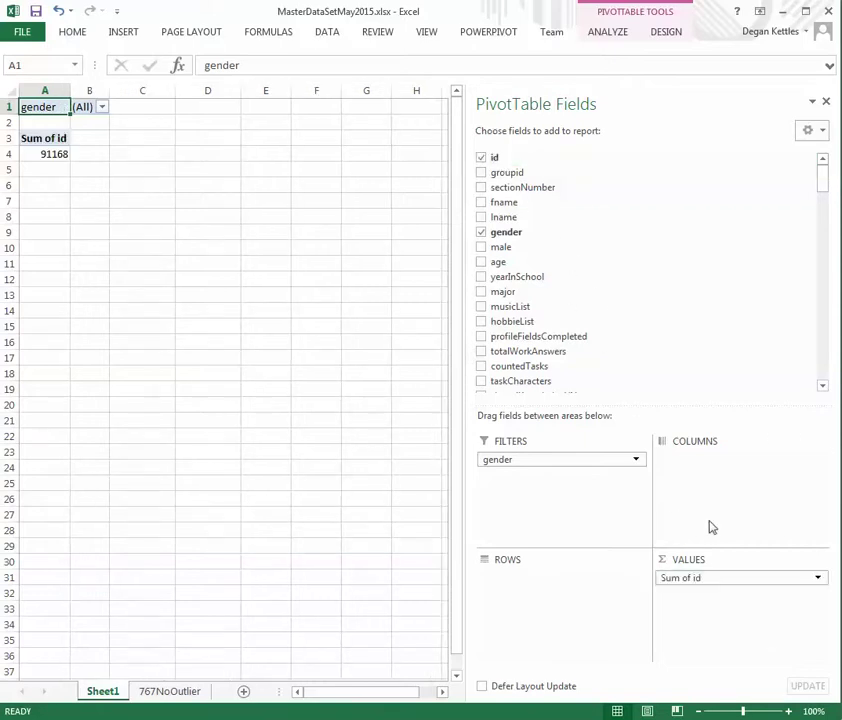
left_click(818, 578)
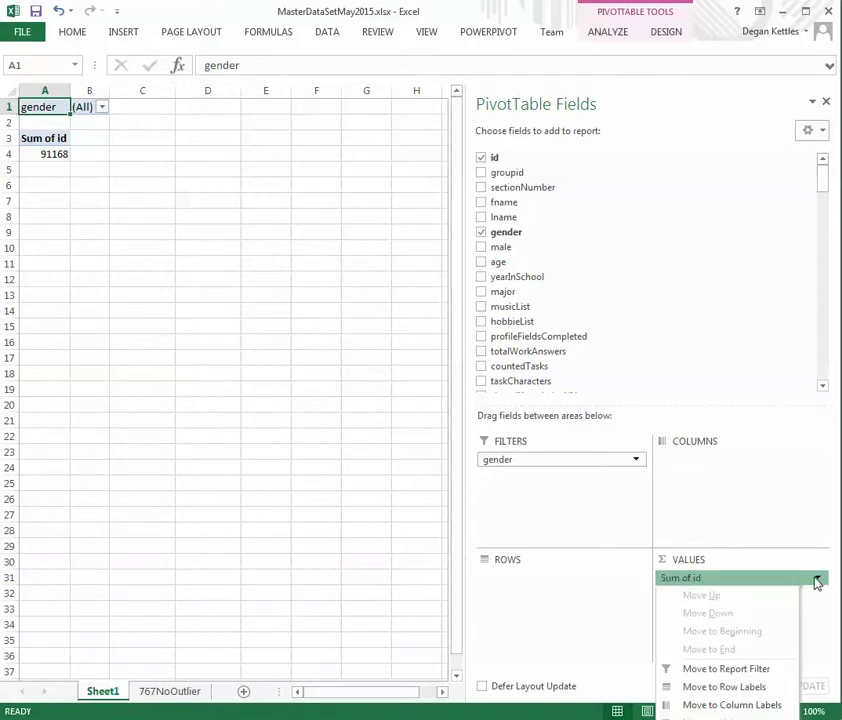
left_click(730, 716)
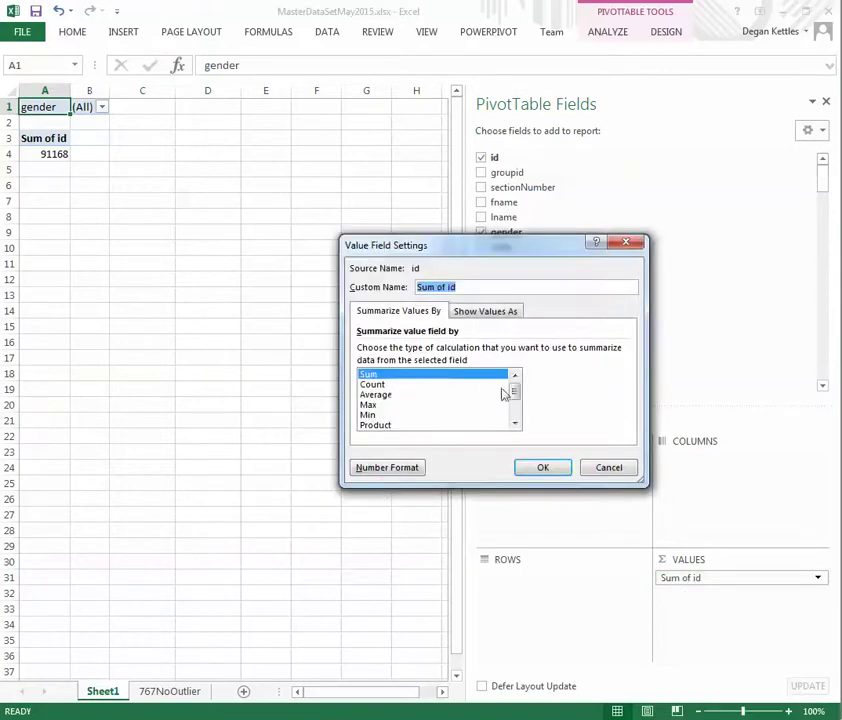
left_click(385, 386)
left_click(543, 469)
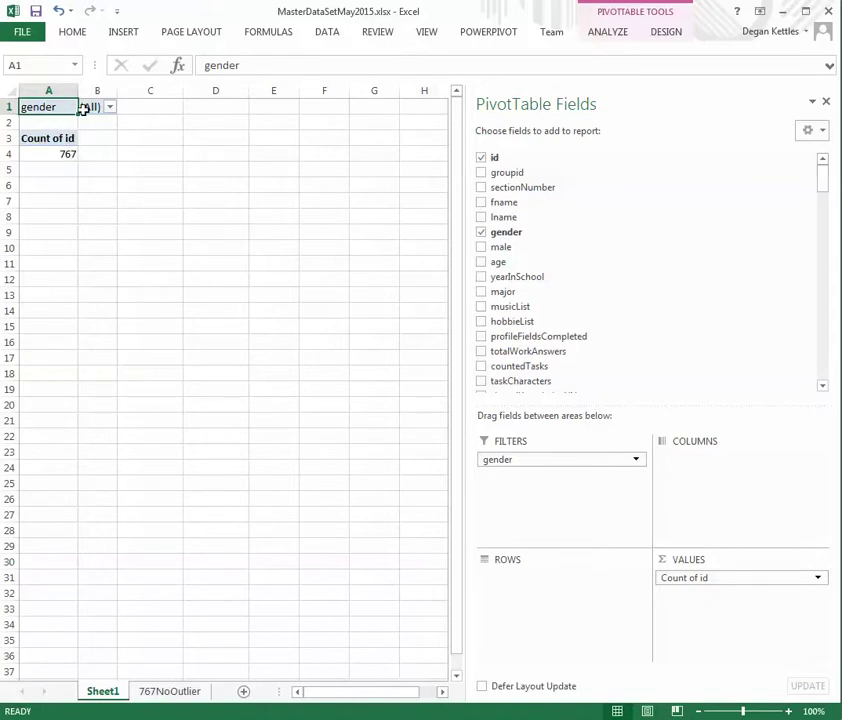
left_click(109, 108)
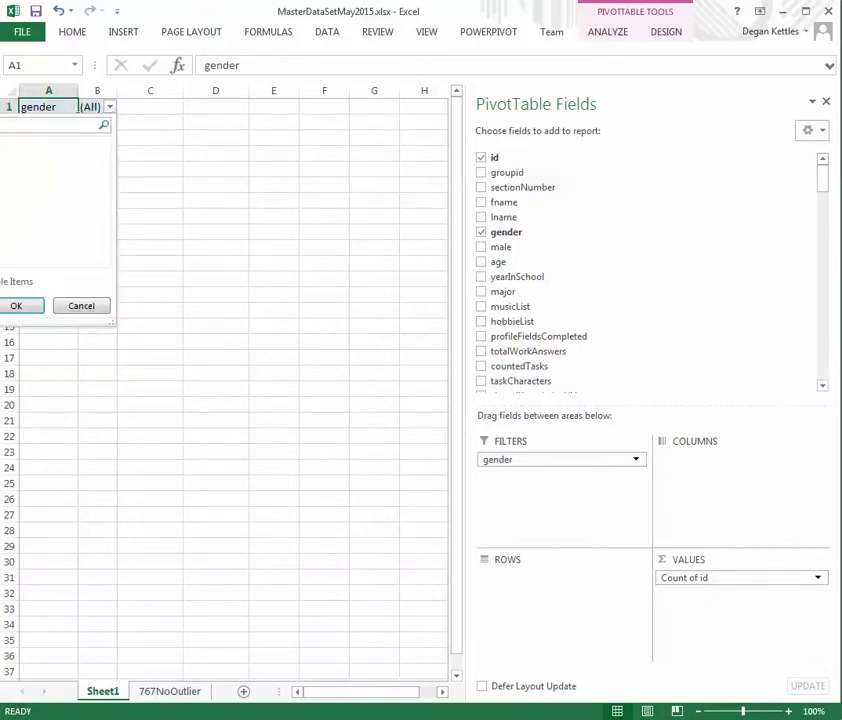
left_click(15, 305)
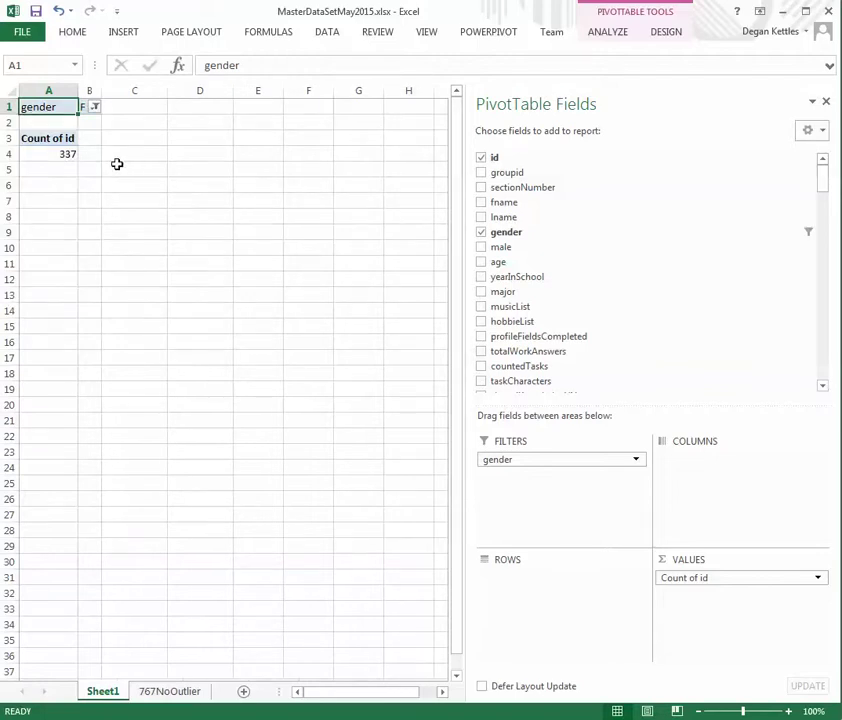
Move gender from Filters through Columns into Rows: F 337, M 430, total 767.
left_click_drag(499, 465, 713, 462)
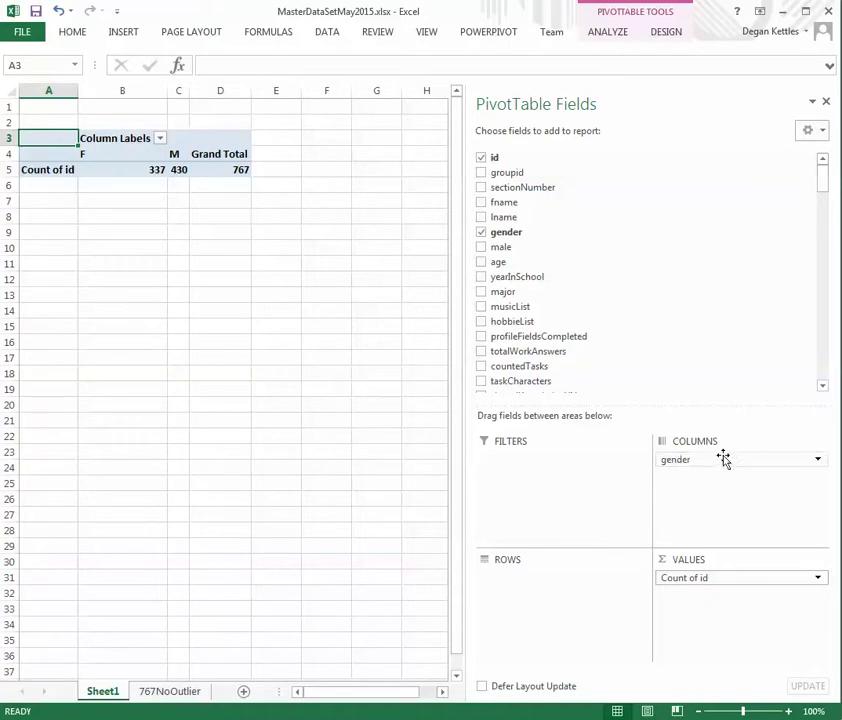
left_click_drag(723, 458, 539, 620)
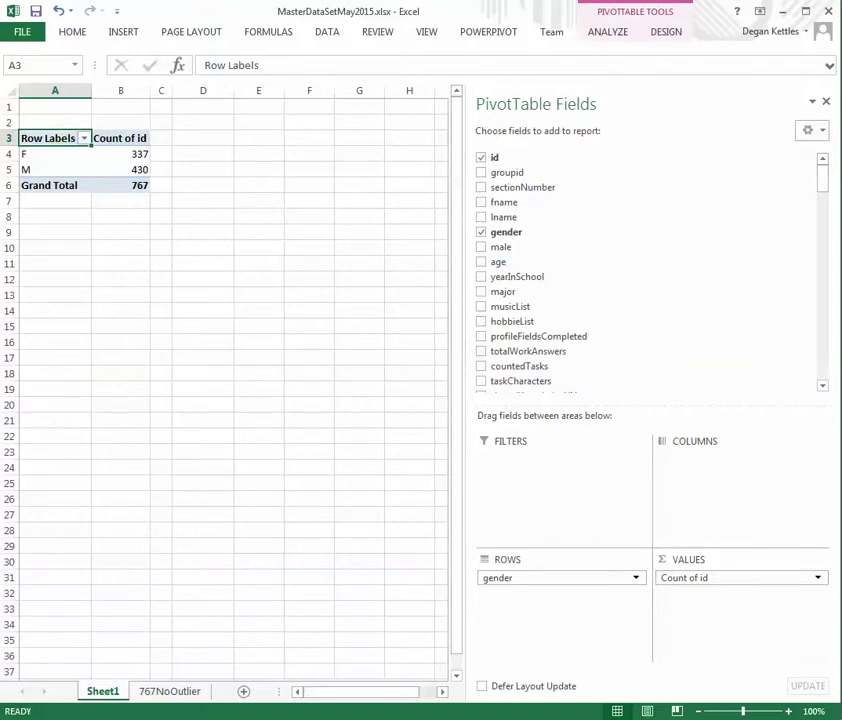
mouse_move(370, 692)
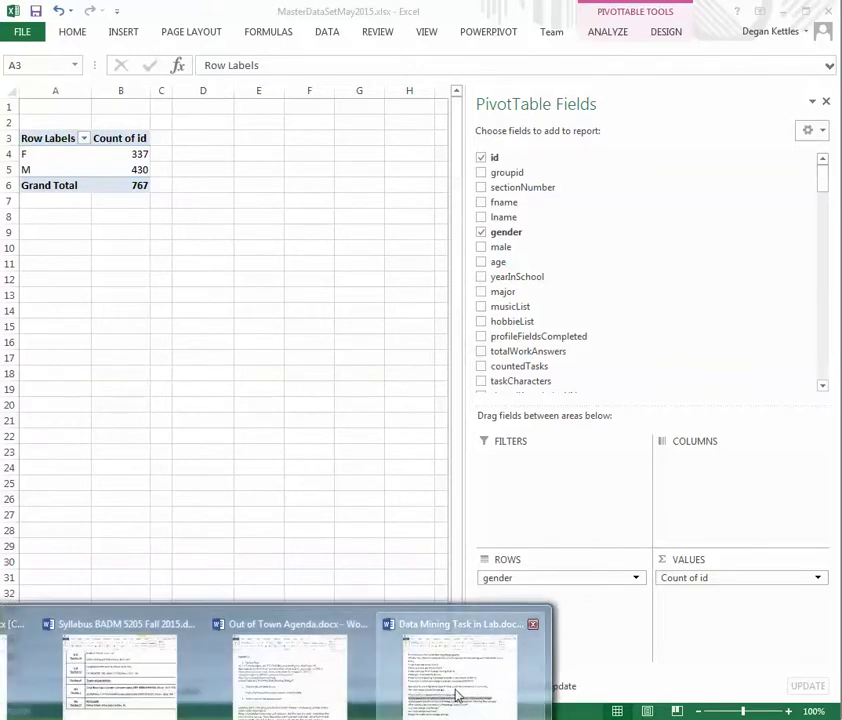
left_click(410, 690)
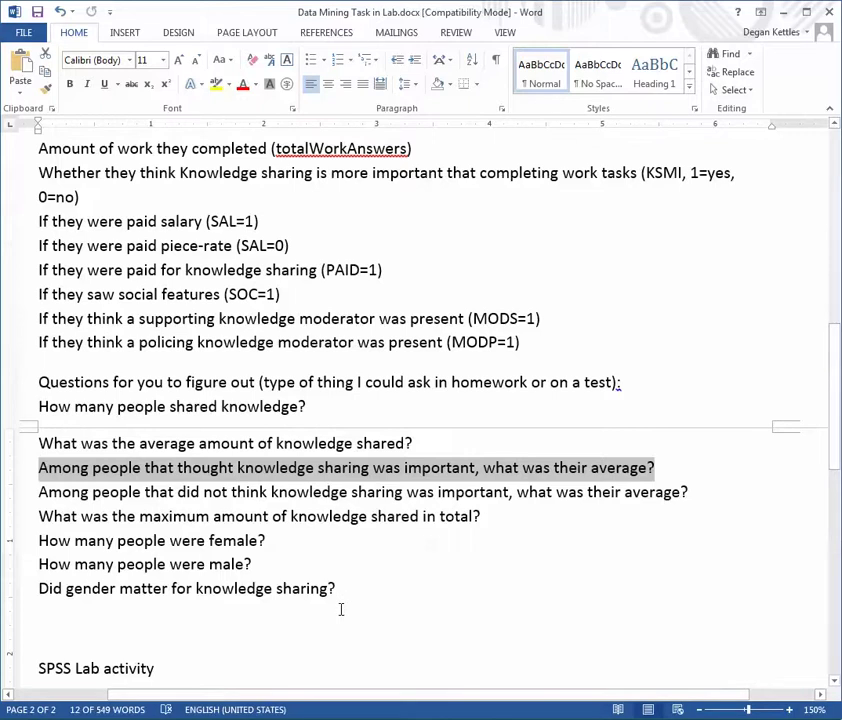
scroll(341, 609, "down", 1)
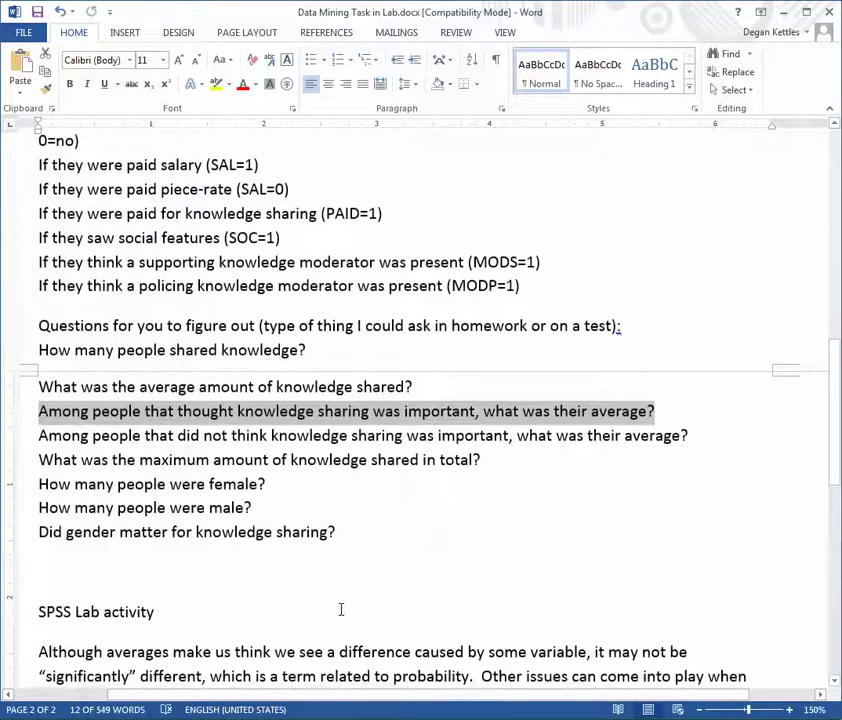
scroll(341, 609, "up", 2)
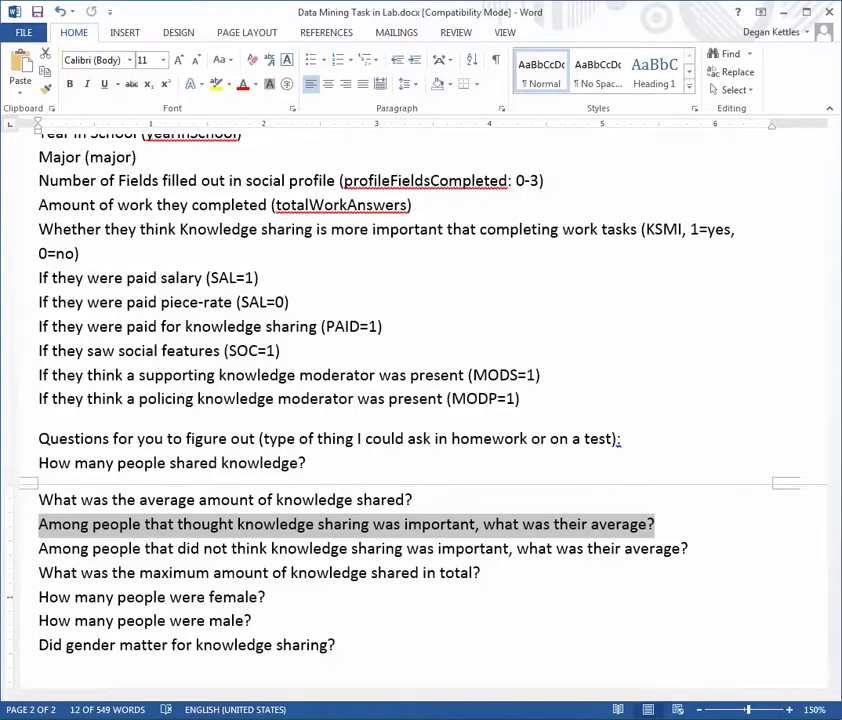
key("alt+Tab")
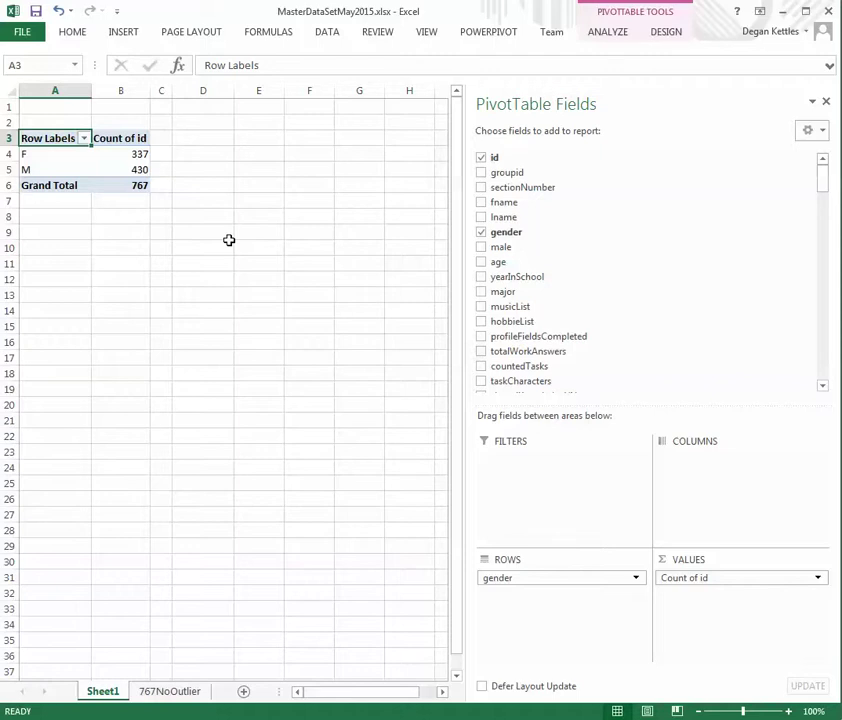
Add Sum of TOTALKNOWLEDGESHARED beside the counts: F 337, M 367, total 704.
left_click_drag(821, 179, 825, 190)
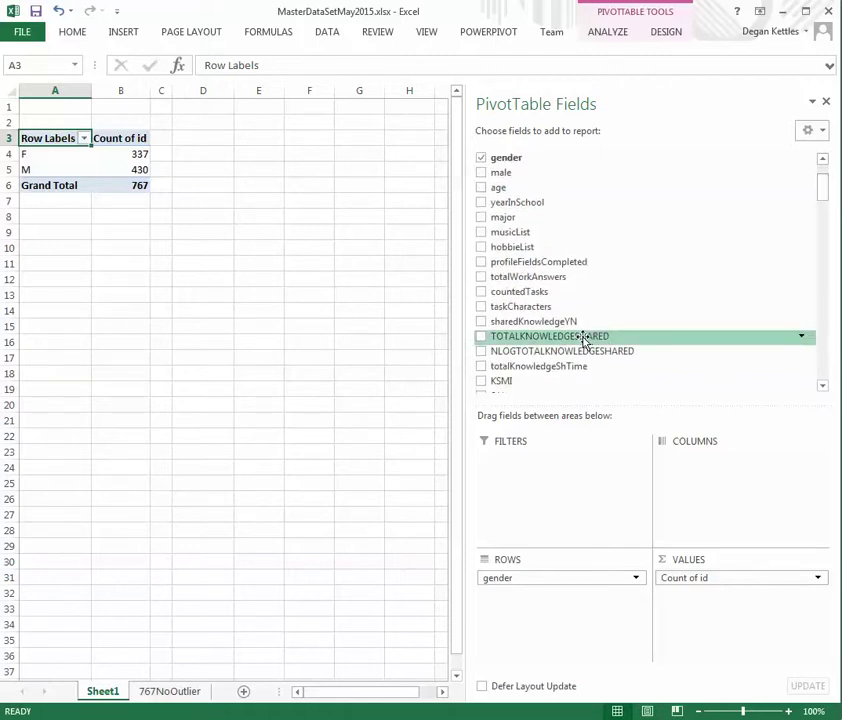
left_click_drag(585, 338, 733, 617)
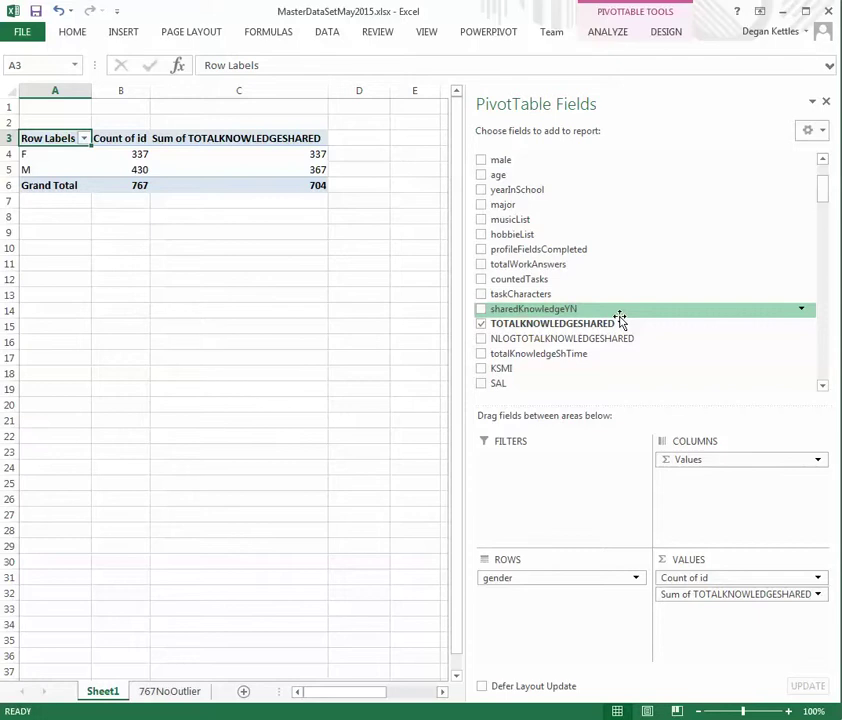
Switch TOTALKNOWLEDGESHARED from Sum to Average, then check C4 (F 1) and C5 (M 0.853488372).
left_click(816, 594)
left_click(748, 577)
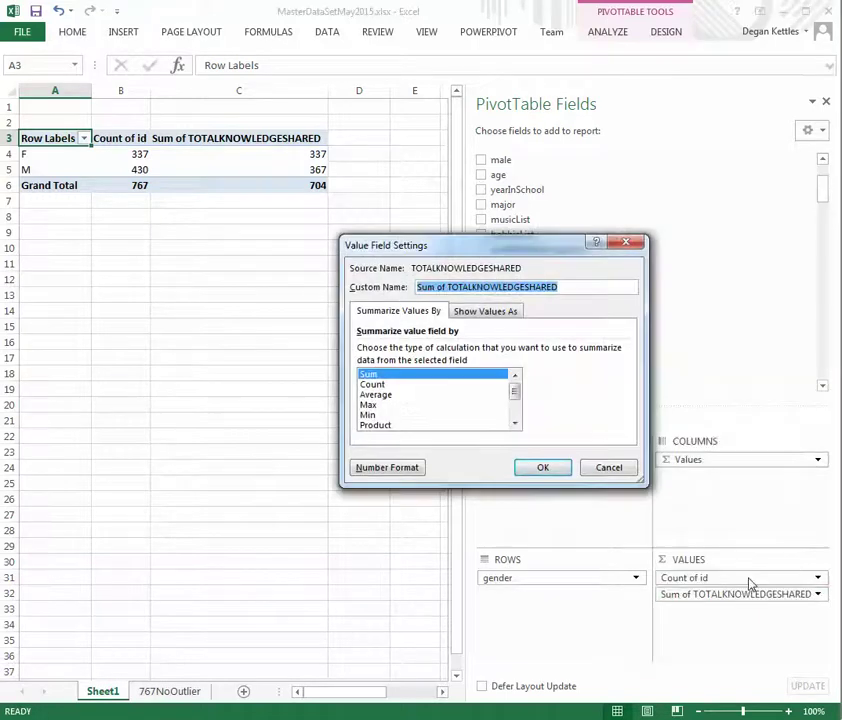
left_click(376, 394)
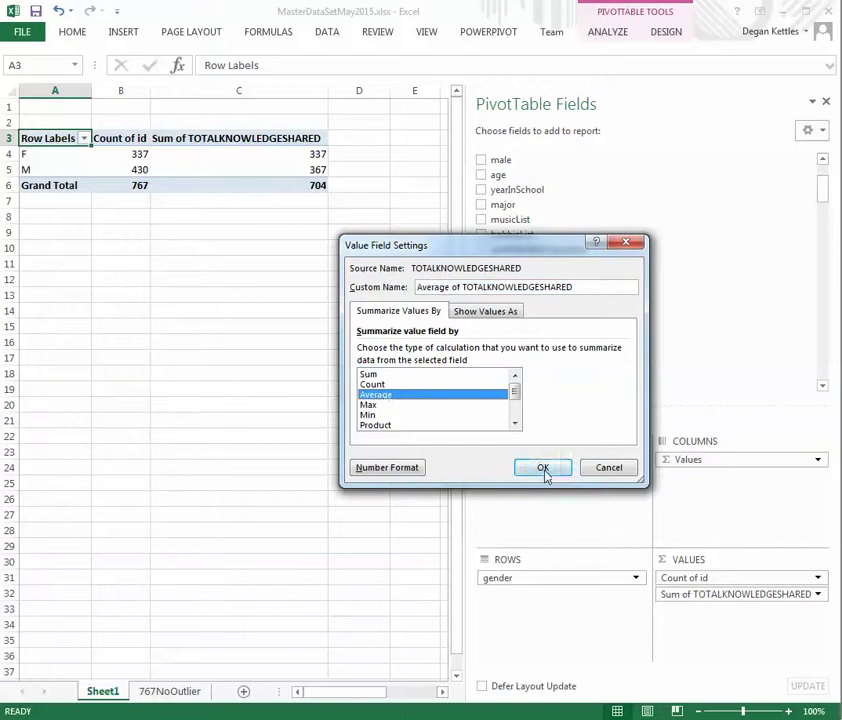
left_click(546, 473)
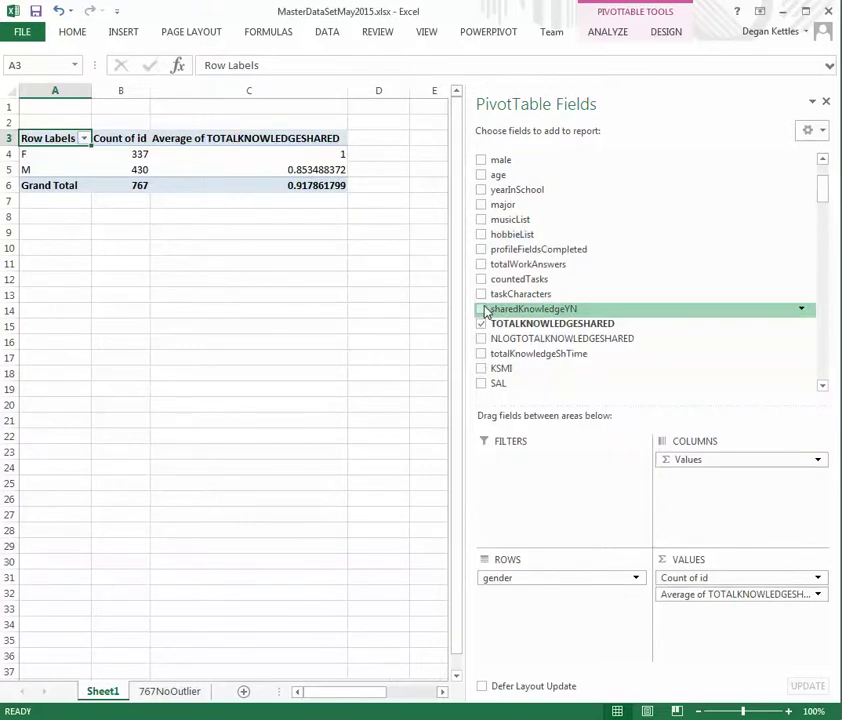
left_click(326, 152)
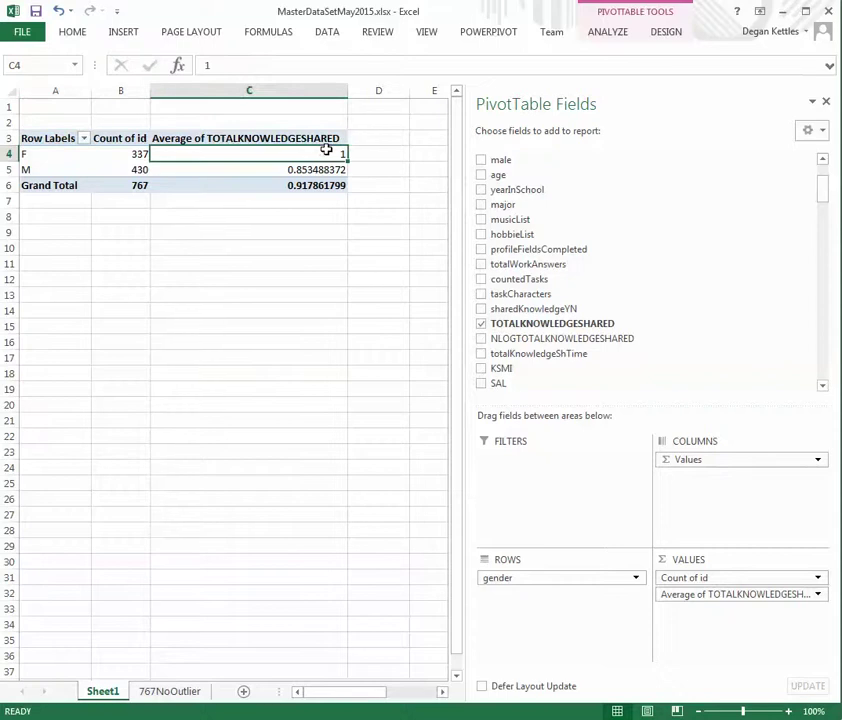
left_click(329, 171)
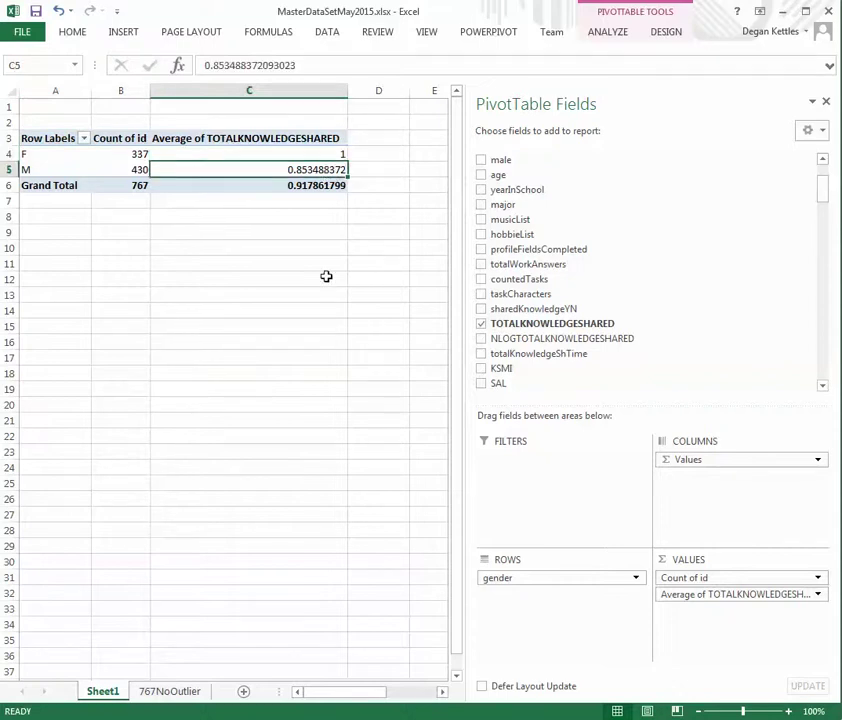